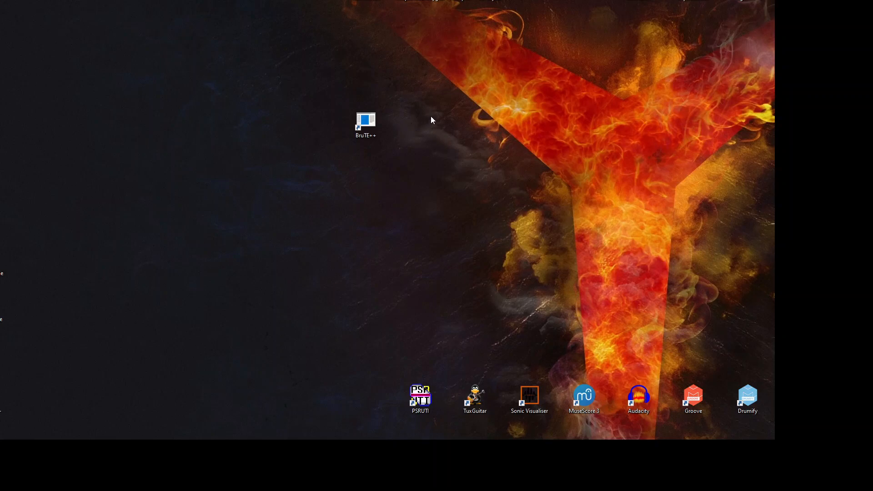
Step: Launch BruTE++ and lay out the Band View, main and console windows side by side
double_click(372, 119)
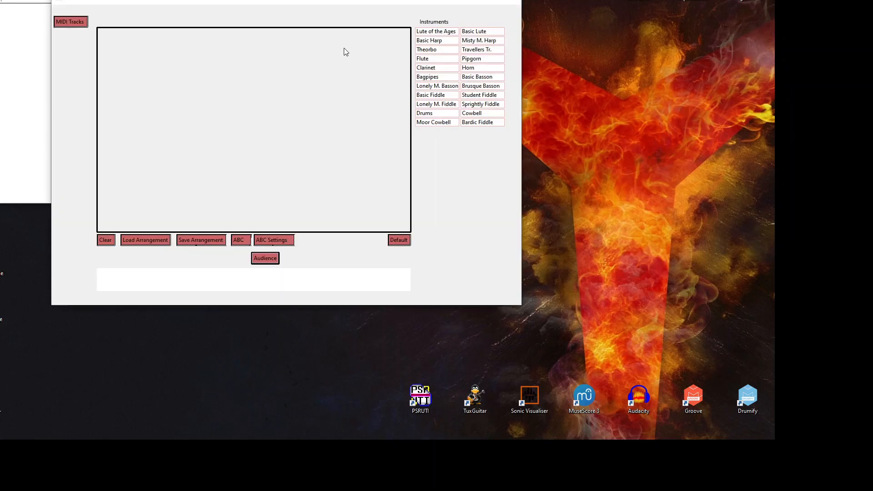
drag(321, 0, 550, 28)
drag(171, 0, 196, 23)
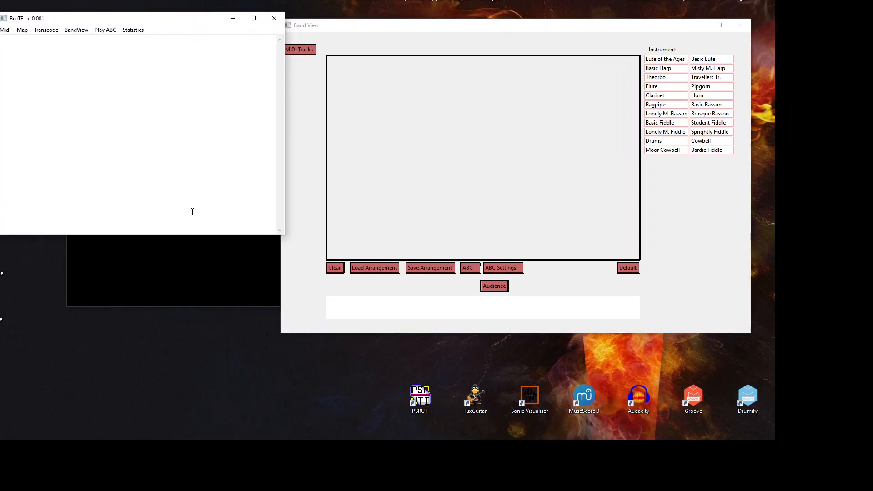
click(200, 255)
drag(250, 86, 222, 153)
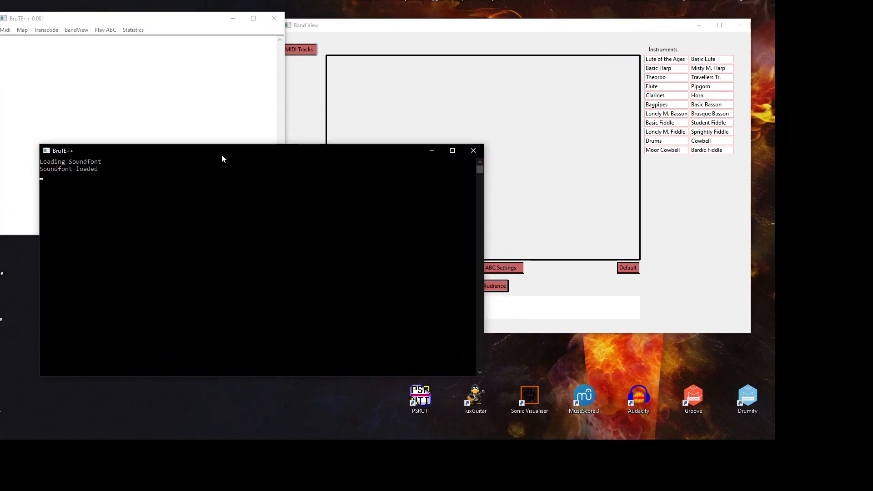
click(160, 19)
drag(160, 19, 197, 10)
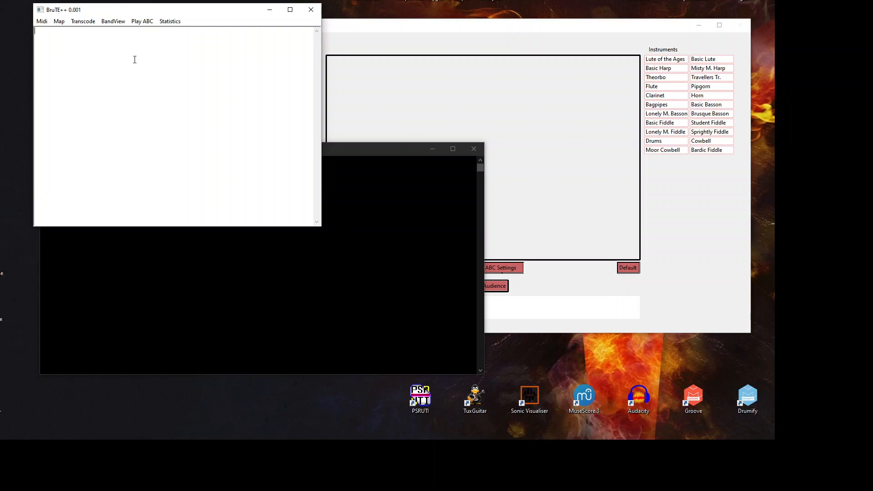
click(354, 31)
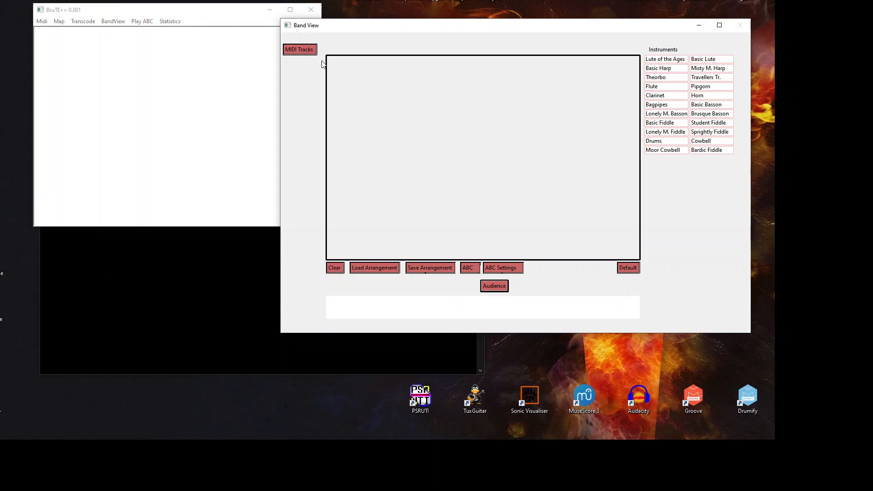
Step: Load InTheHallOfTheMountainKing.mid, apply the Default band setup, then clear the stage
click(307, 50)
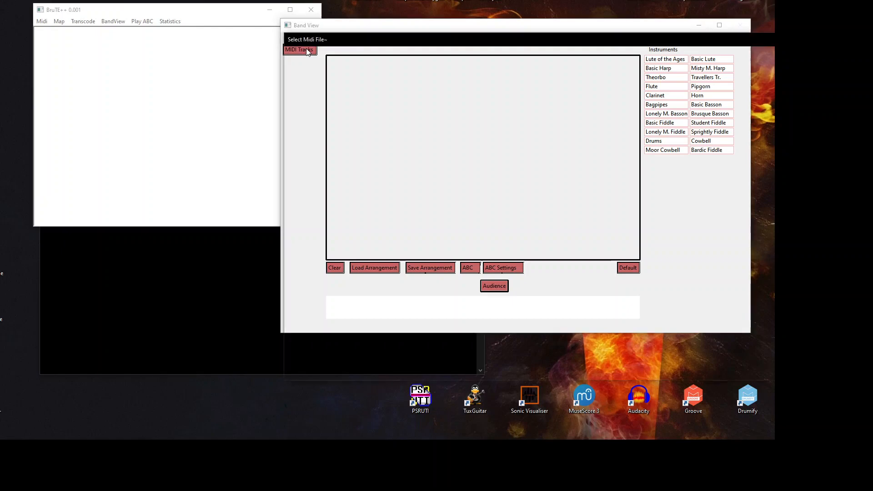
click(403, 99)
double_click(403, 99)
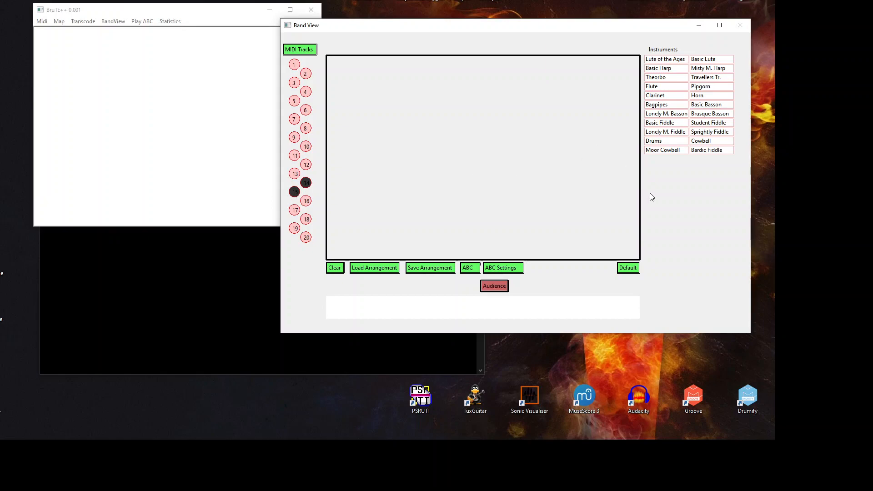
click(634, 269)
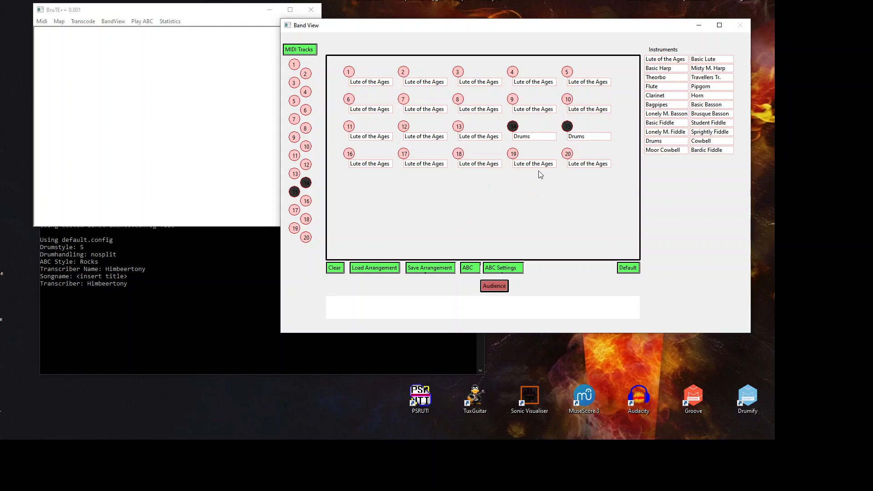
click(335, 272)
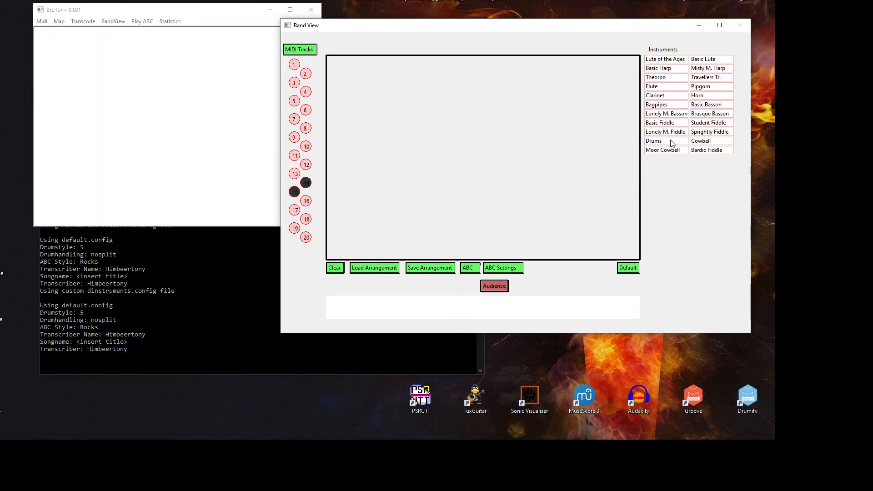
Step: Place Drums and Cowbell on the stage and preview the notes of MIDI tracks 14 and 15
drag(643, 144, 458, 75)
drag(710, 141, 474, 68)
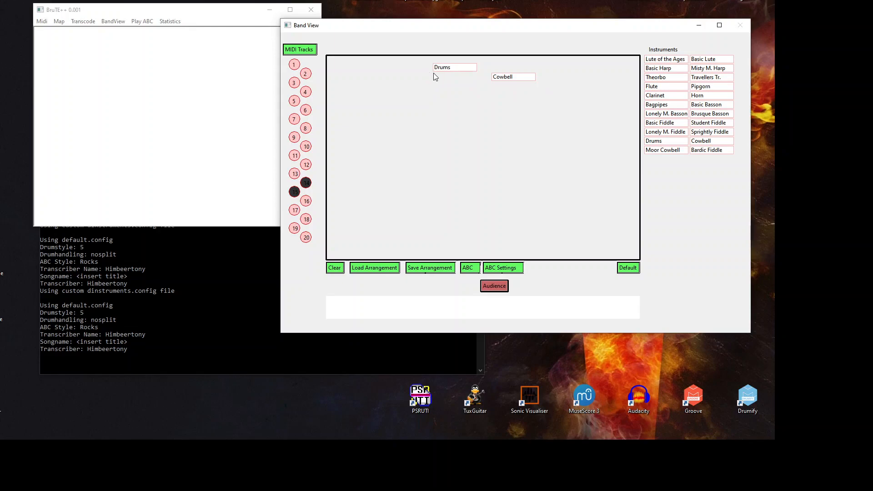
click(306, 183)
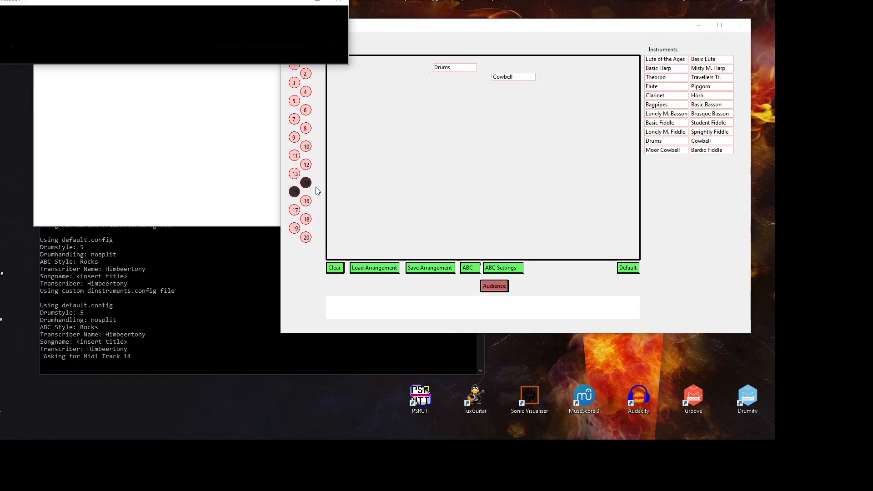
click(294, 192)
drag(251, 17, 240, 78)
click(241, 34)
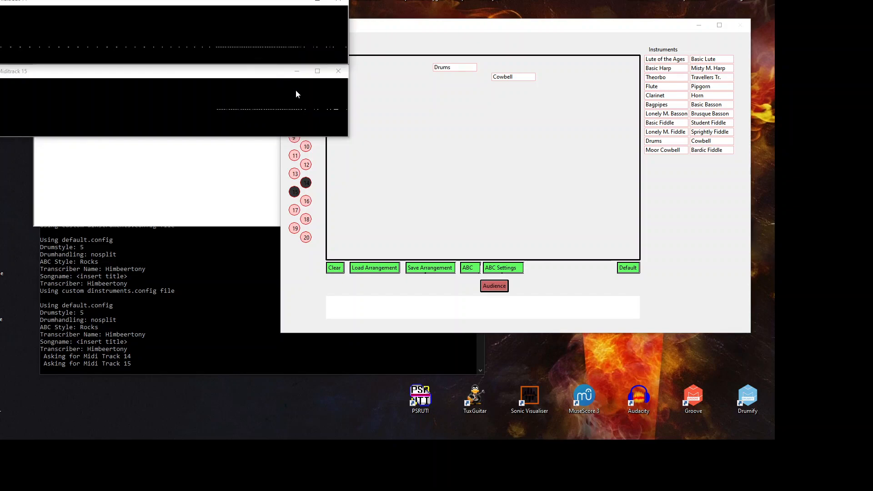
click(318, 103)
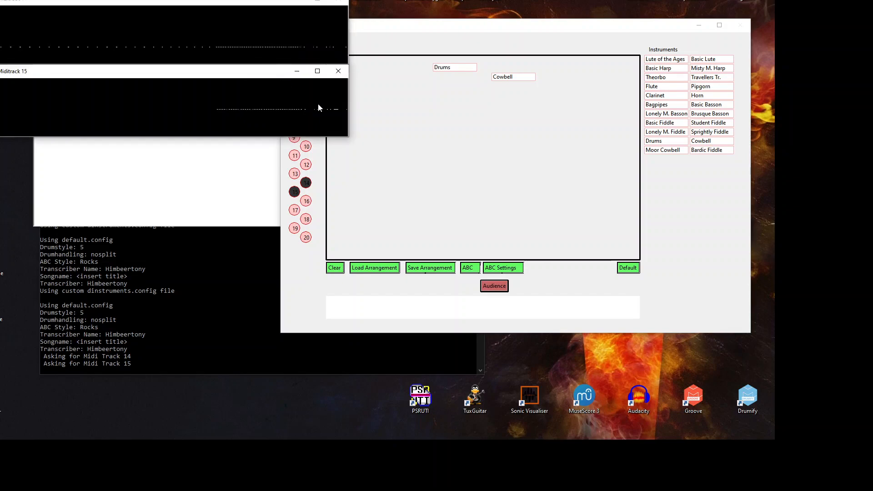
click(345, 73)
click(339, 3)
Step: Assign track 15 to the Cowbell, track 14 to the Drums, and a new Theorbo to track 13
click(294, 191)
click(523, 84)
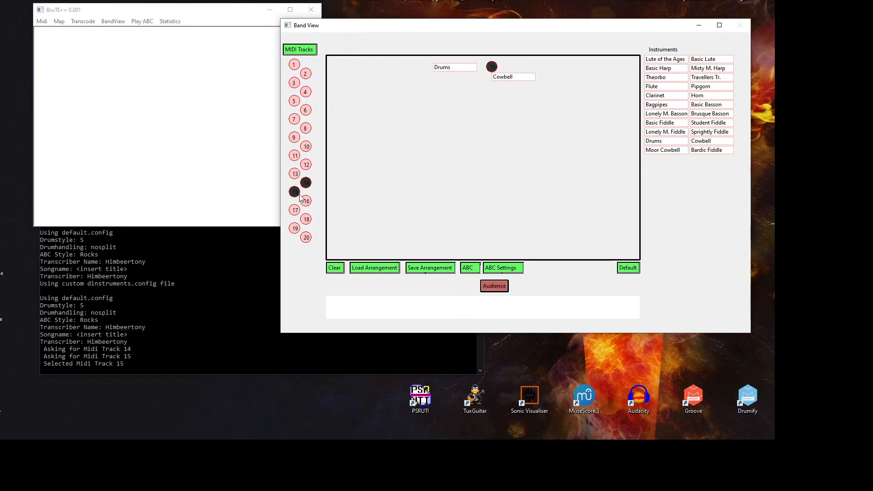
click(306, 182)
click(442, 70)
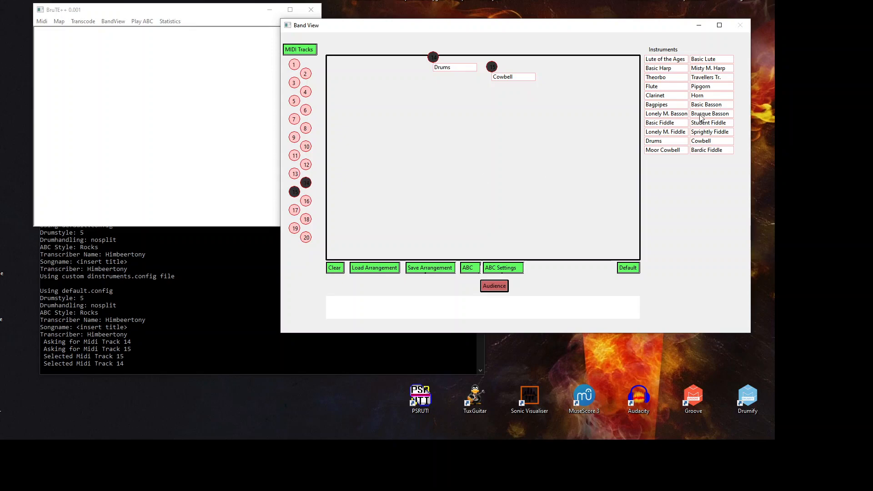
drag(681, 80, 506, 101)
click(295, 174)
click(499, 100)
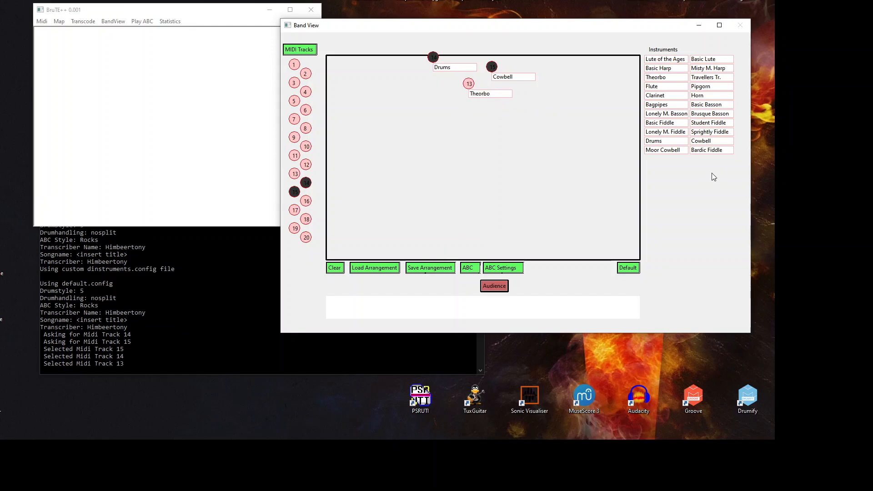
Step: Add a Bardic Fiddle on track 20 and a Horn on track 19
click(534, 231)
click(441, 230)
click(306, 237)
click(519, 226)
click(295, 229)
click(427, 225)
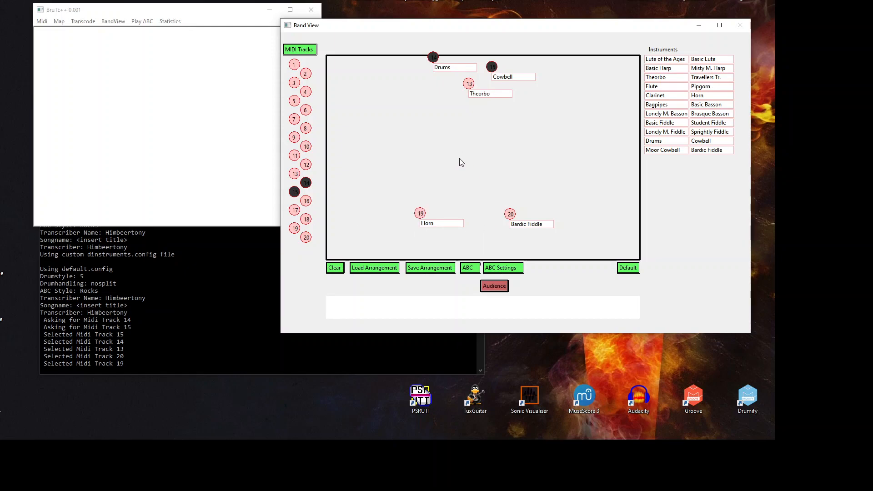
Step: Render and play the five-instrument arrangement with Audience, then stop playback
click(496, 287)
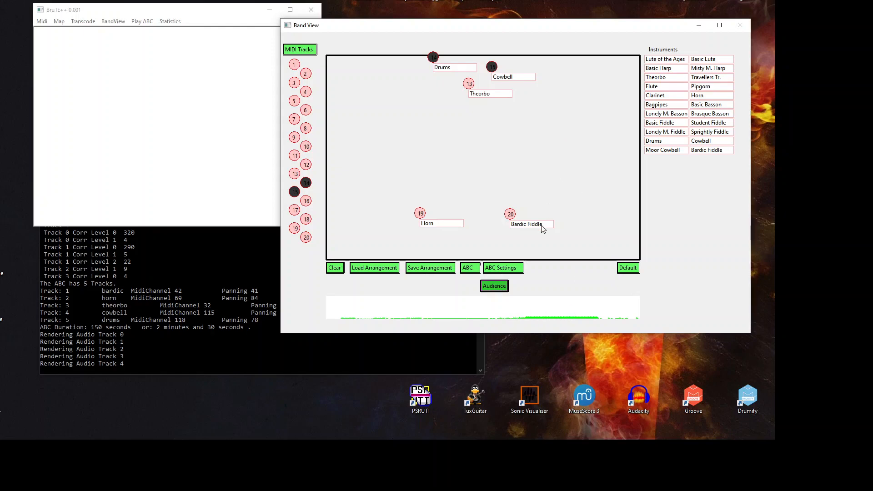
click(500, 287)
Step: Add a Lonely M. Basson to the stage and assign it MIDI track 7
click(297, 119)
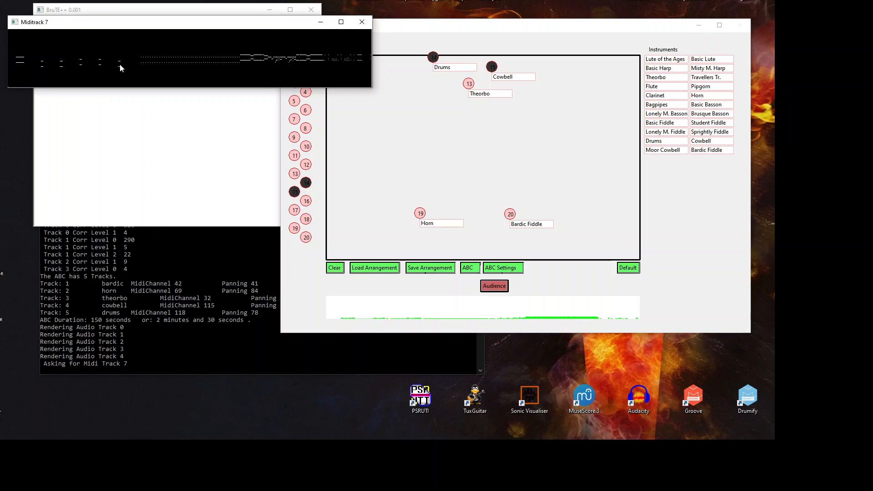
click(362, 22)
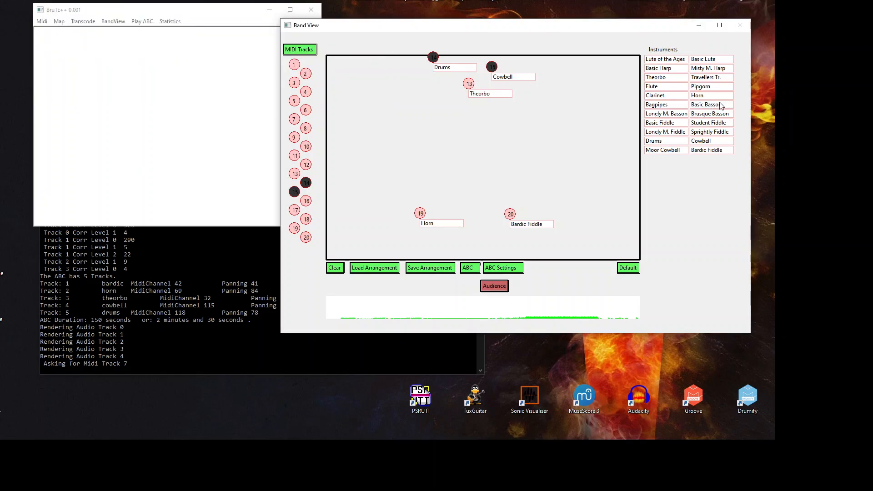
click(577, 126)
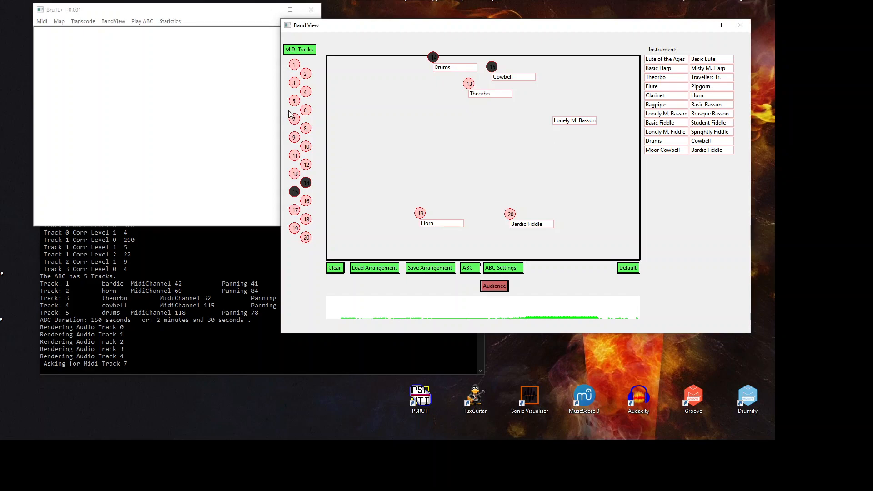
click(293, 119)
click(572, 122)
drag(571, 121, 581, 120)
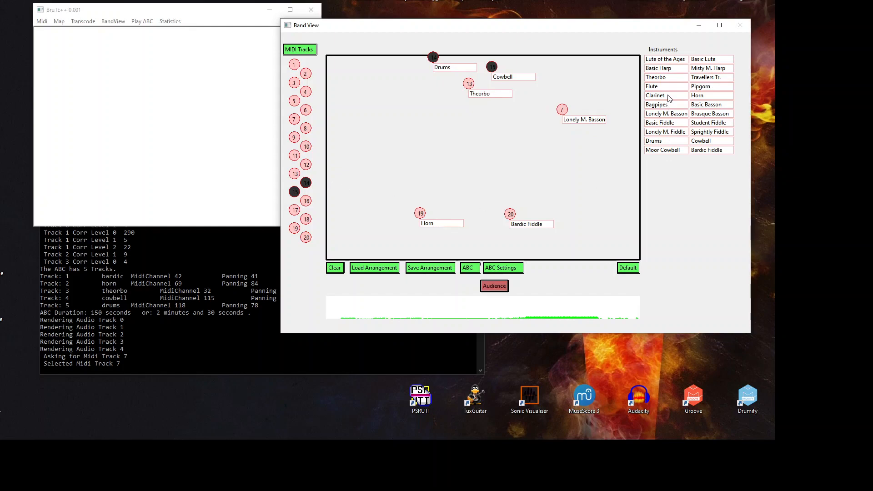
Step: Add a Clarinet on MIDI track 18 and render the seven-track arrangement
click(373, 196)
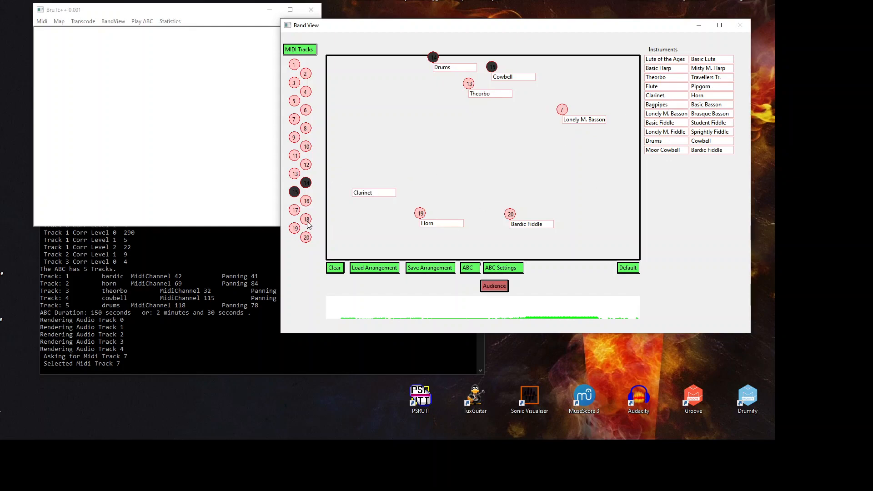
click(307, 222)
click(367, 193)
right_click(309, 218)
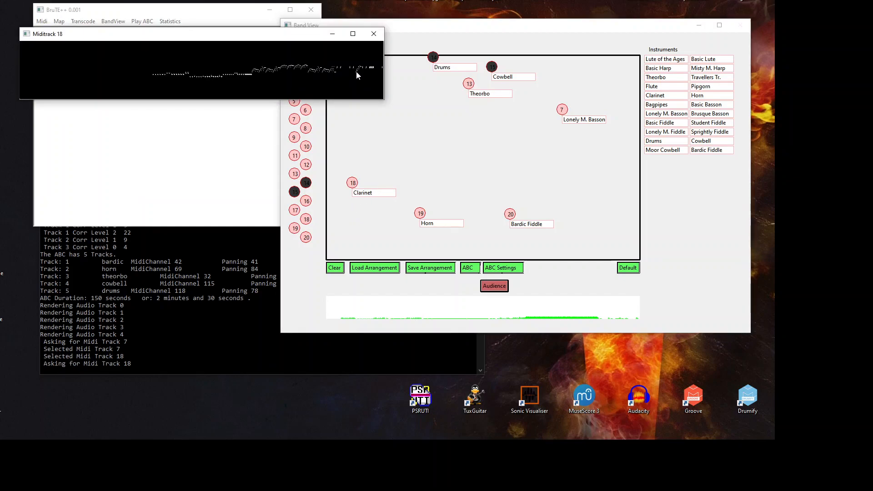
click(374, 34)
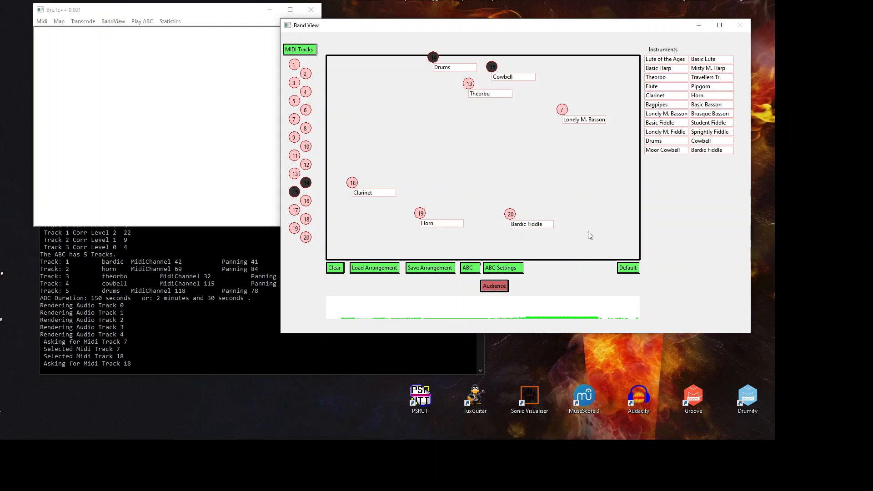
click(493, 286)
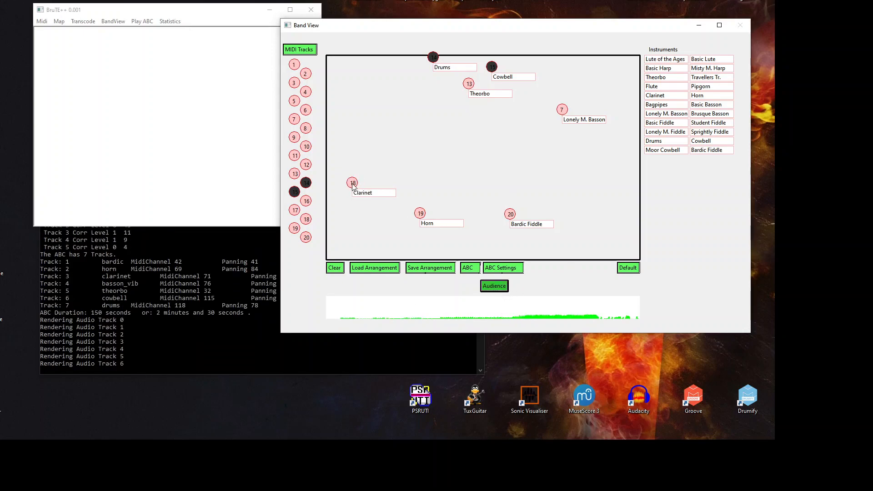
Step: Stop playback and set the Pitch of the Clarinet's track 18 to 12
click(482, 285)
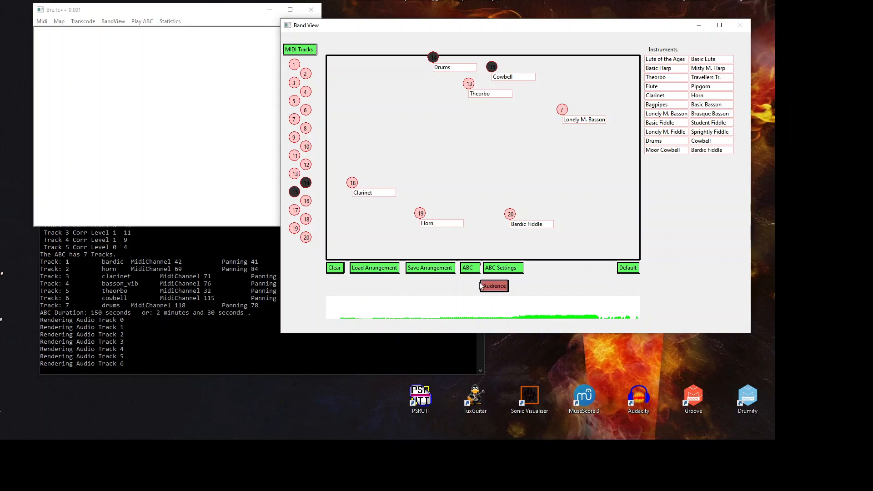
right_click(353, 184)
key(Tab)
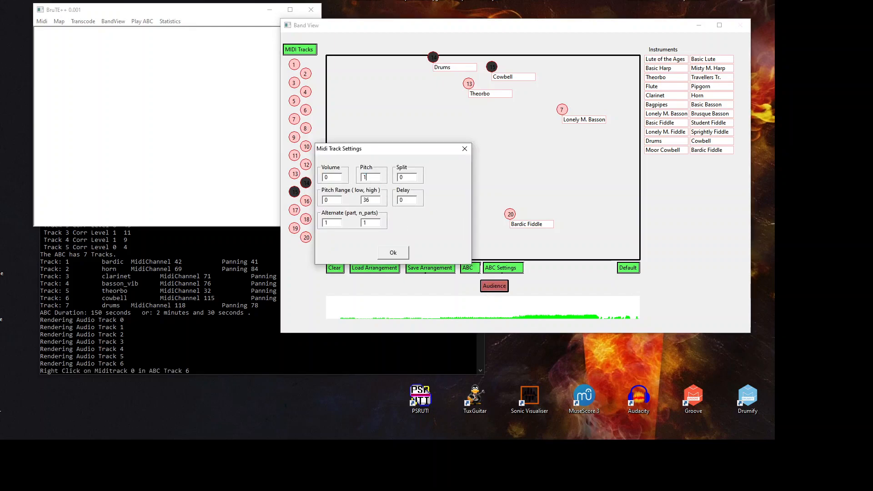
drag(379, 152, 537, 151)
text(12)
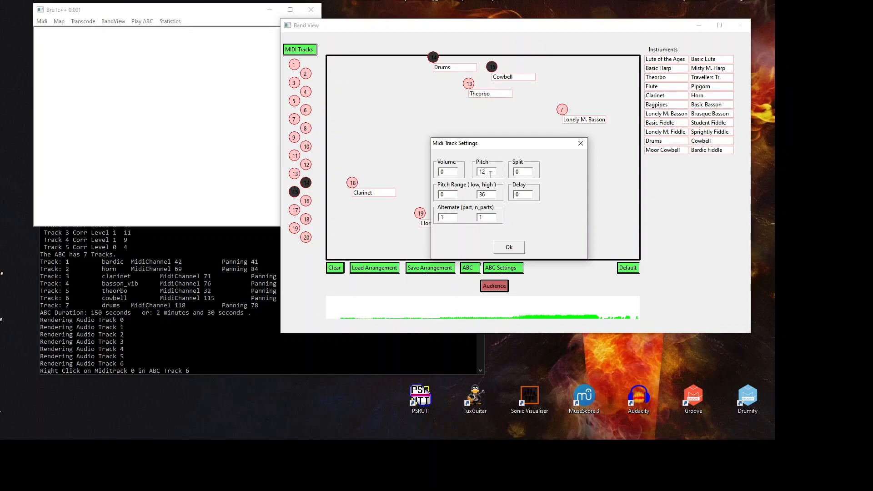
click(517, 249)
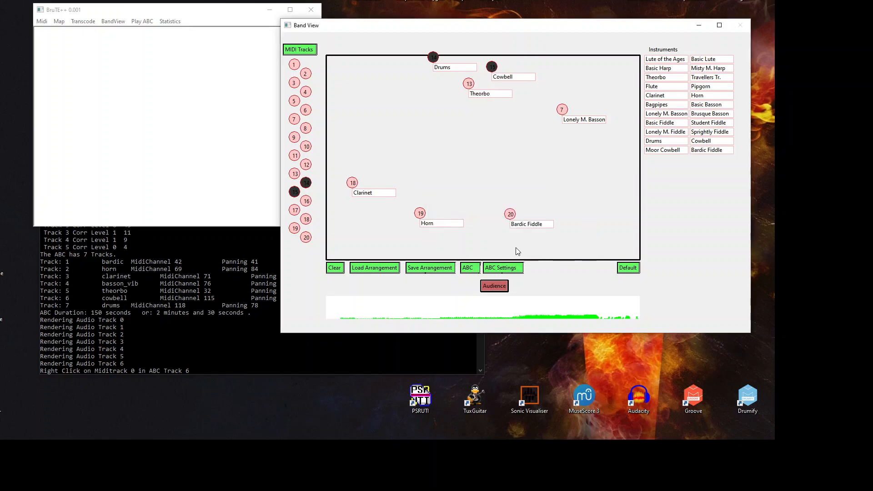
Step: Play the seven-track arrangement, stop it, and start listening again
click(497, 288)
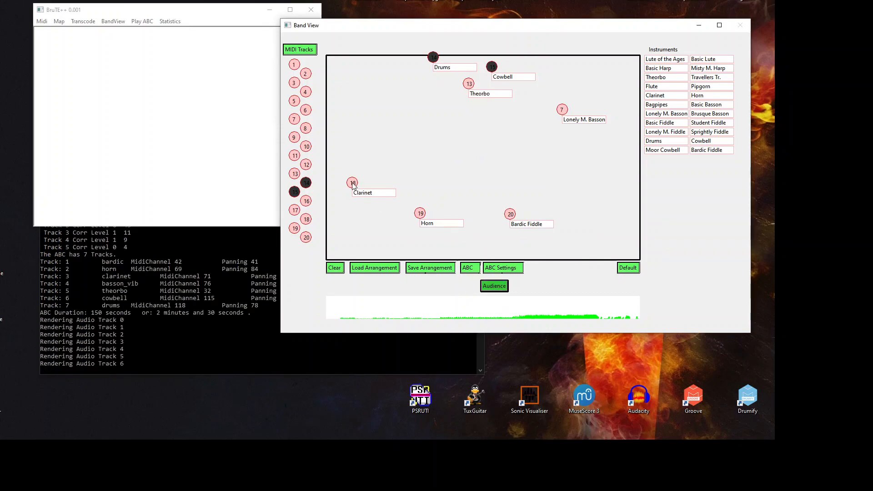
click(495, 288)
click(506, 289)
Step: Add a second Clarinet assigned to MIDI track 18 and position both Clarinets
click(500, 289)
drag(446, 186, 379, 206)
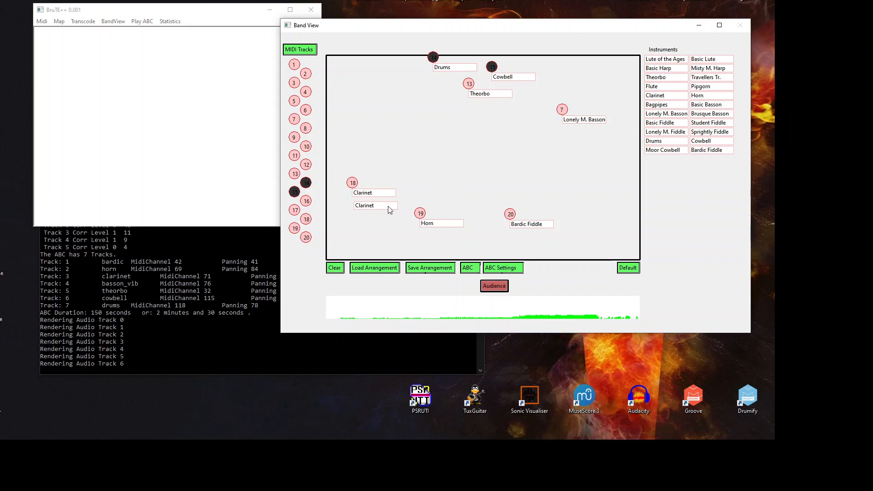
drag(308, 221, 382, 208)
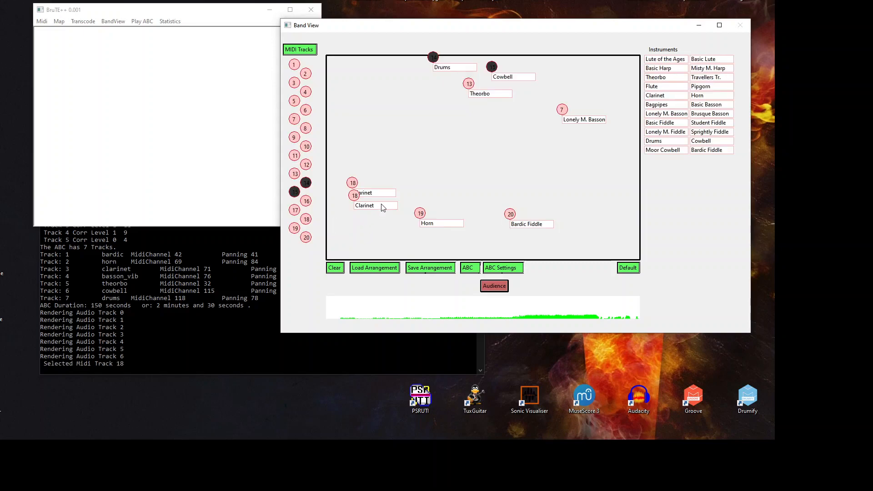
right_click(368, 206)
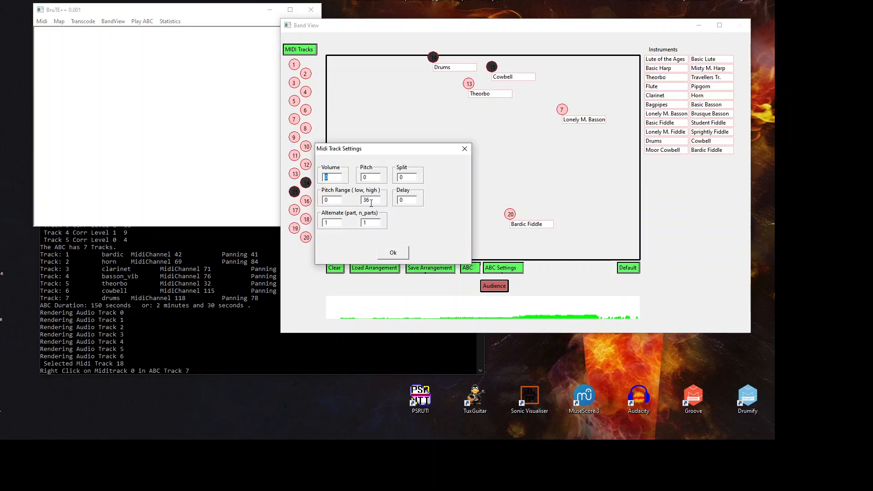
click(394, 252)
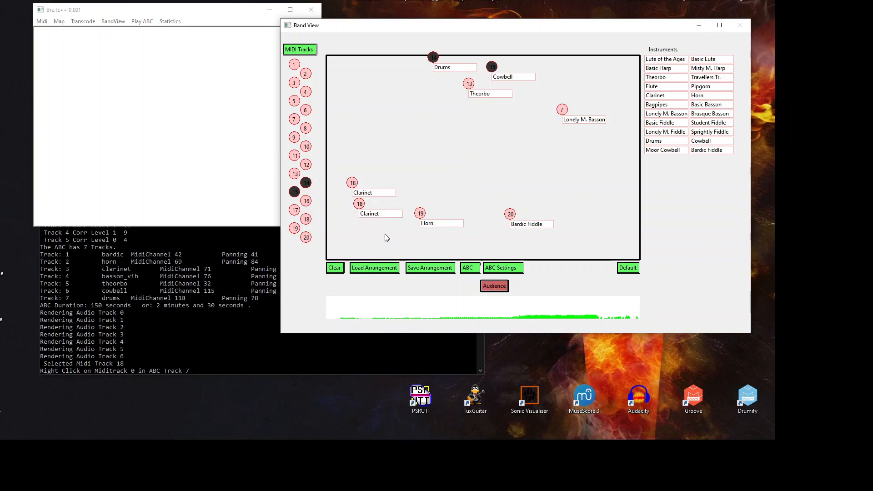
drag(381, 193, 381, 212)
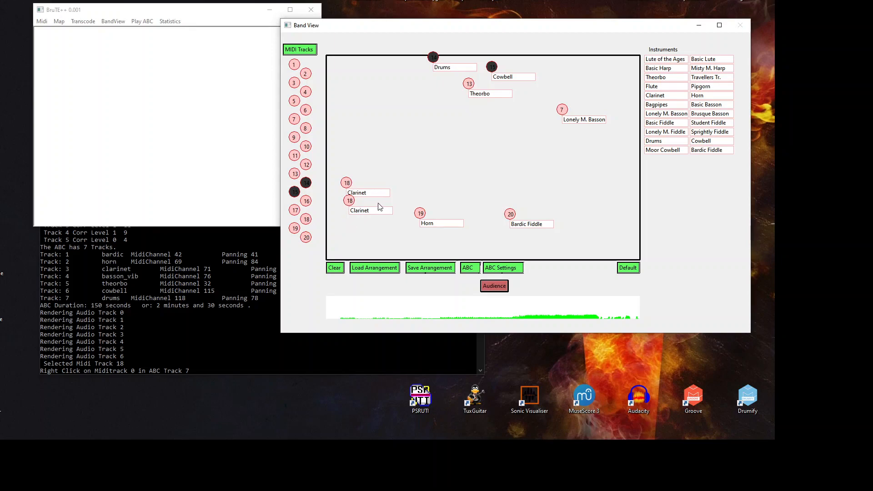
drag(376, 214, 373, 211)
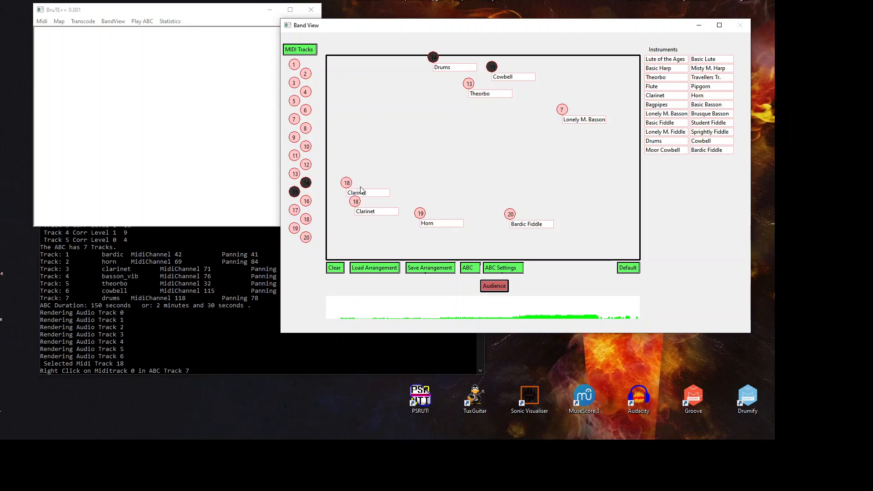
Step: Split track 18 into 2 alternating parts: 0/2 on the first Clarinet, 1/2 on the second
right_click(349, 183)
double_click(369, 222)
text(2)
double_click(337, 224)
text(0)
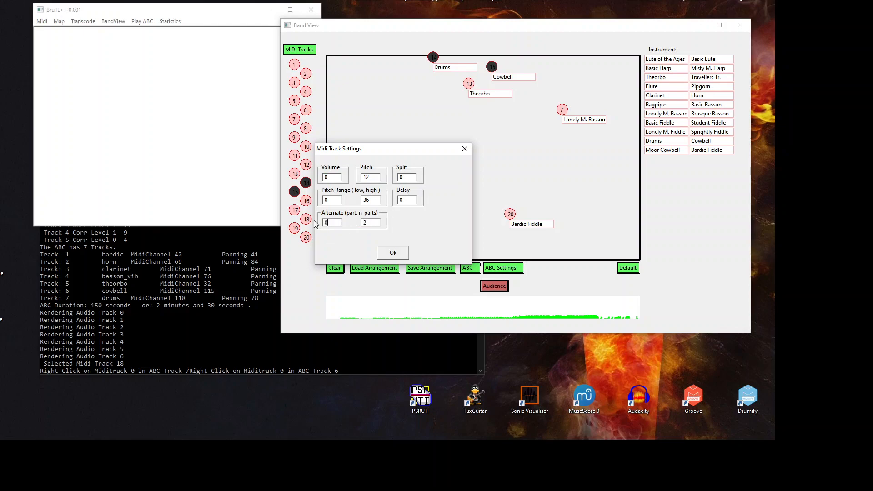
click(399, 255)
right_click(359, 208)
double_click(364, 223)
text(2)
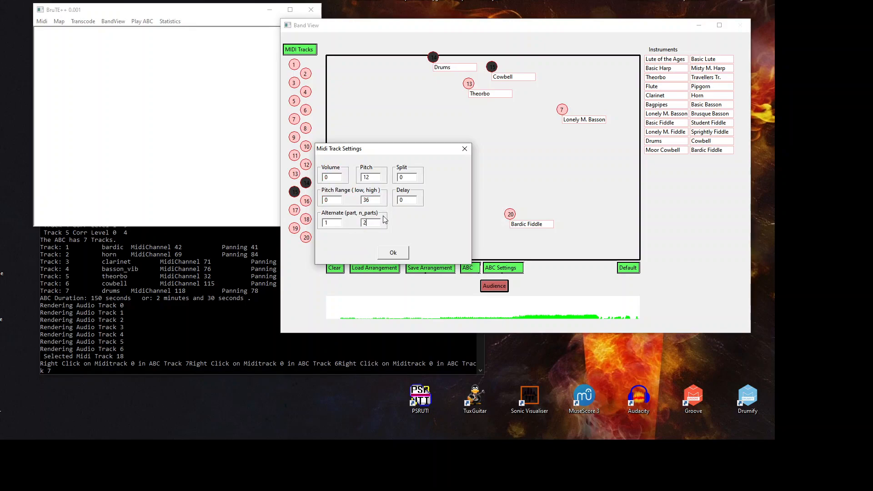
click(402, 257)
Step: Move the second Clarinet to the stage's right and play the eight-track render
drag(384, 221, 465, 209)
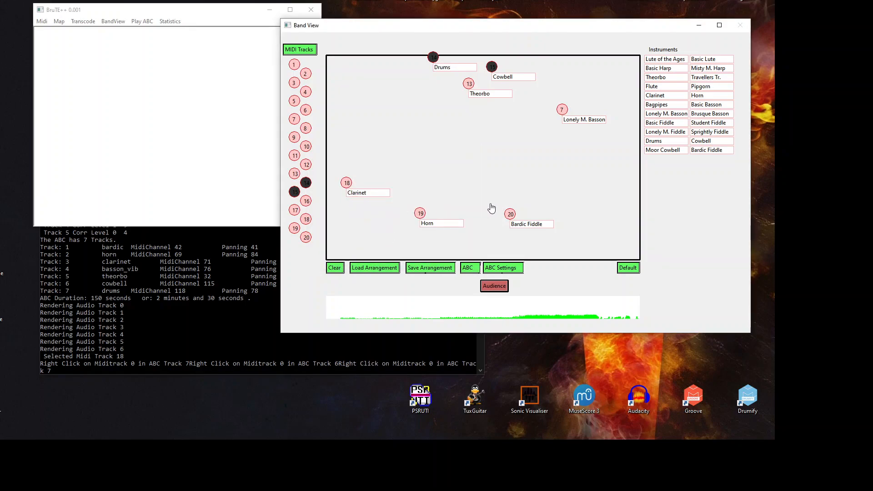
click(604, 194)
click(495, 289)
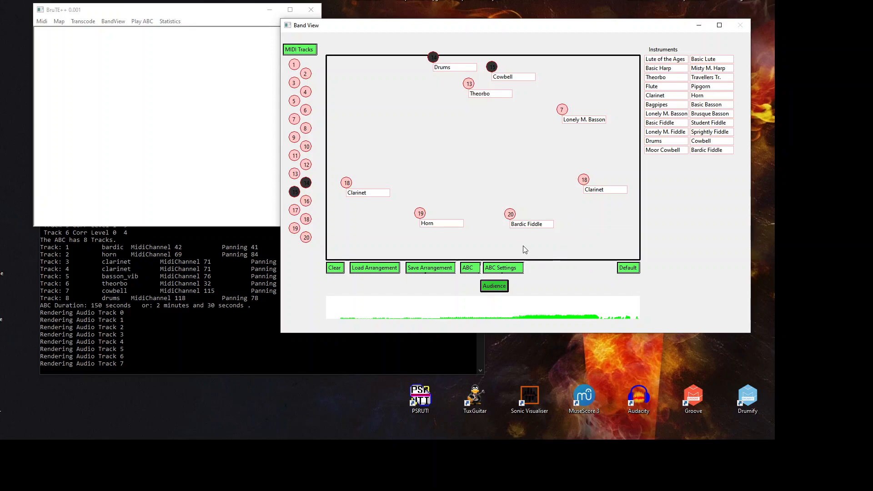
Step: Stop playback, move the right Clarinet beside the other, and preview MIDI track 5
click(504, 287)
mouse_move(610, 191)
mouse_down()
mouse_move(382, 214)
mouse_move(382, 203)
mouse_up()
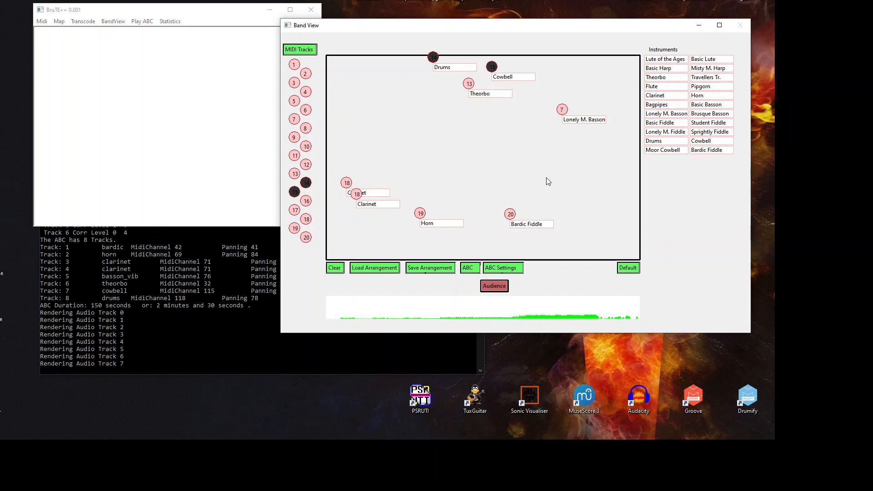
click(294, 103)
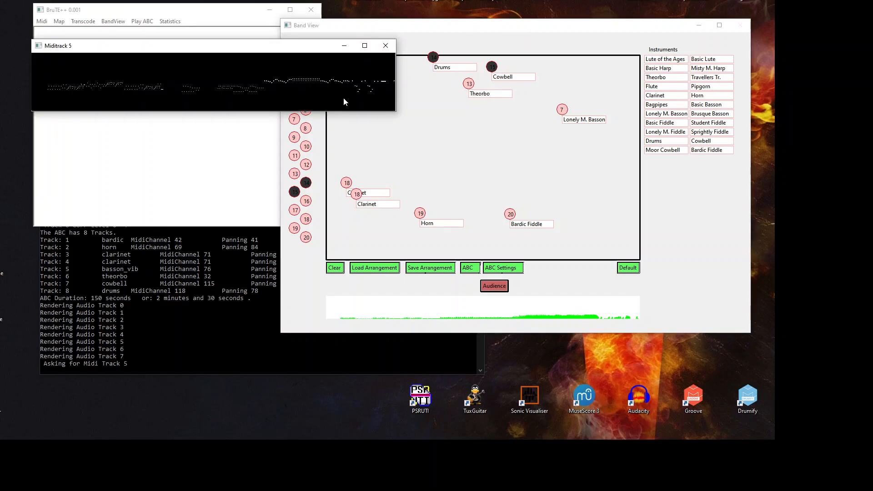
click(385, 46)
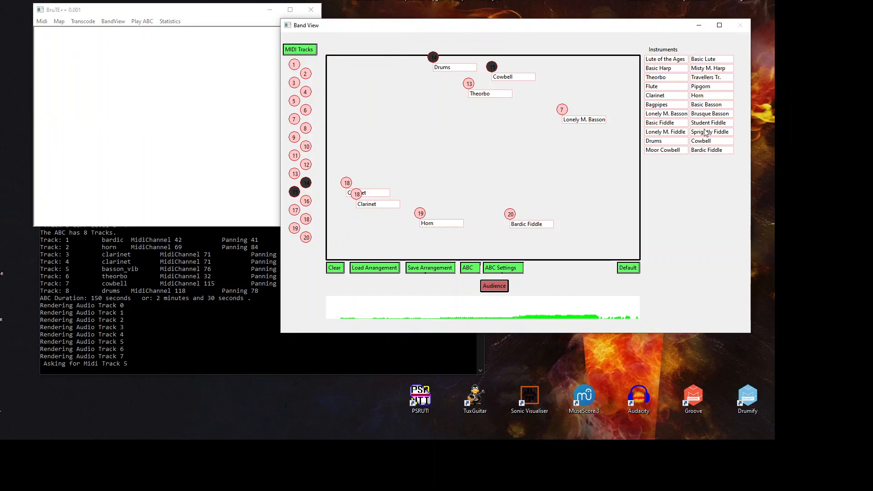
Step: Add a Sprightly Fiddle on MIDI track 5 and play the nine-track render
drag(528, 174, 572, 164)
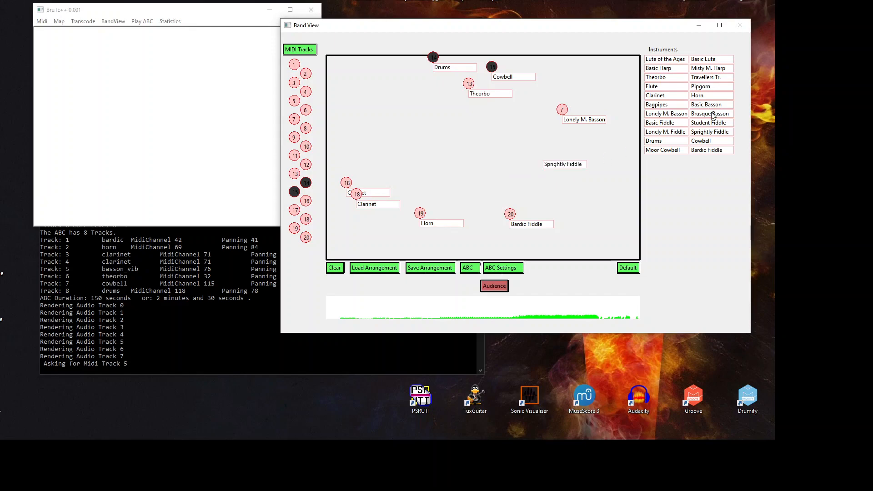
drag(293, 102, 543, 156)
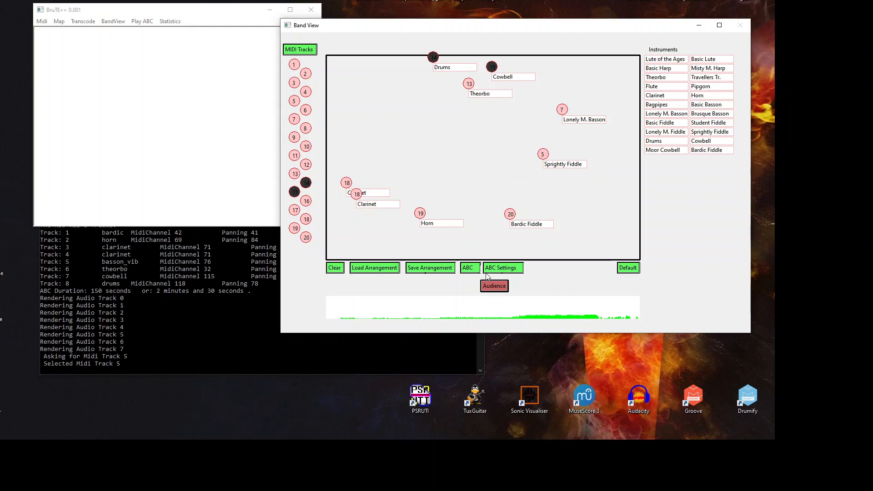
click(491, 289)
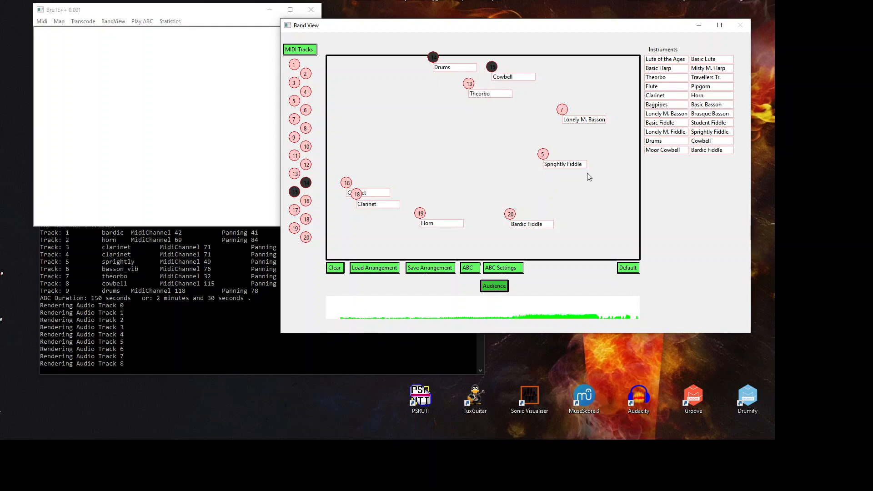
mouse_move(570, 172)
mouse_down()
mouse_move(577, 164)
mouse_move(567, 165)
mouse_up()
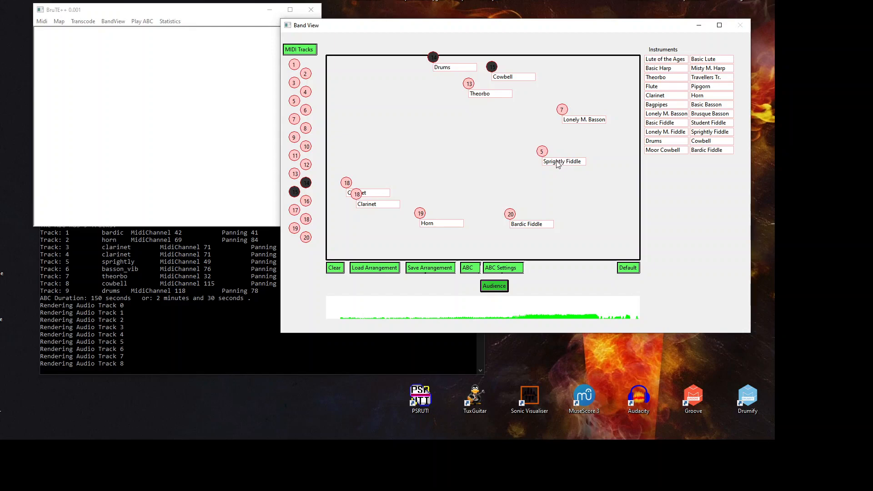
click(495, 290)
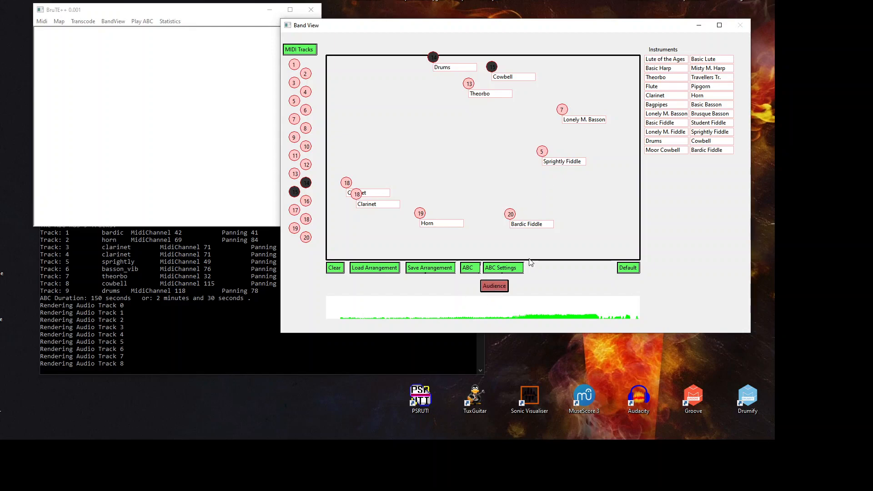
Step: Set the Sprightly Fiddle's ABC minimum duration to 5, re-render, and shift it up-right
right_click(545, 150)
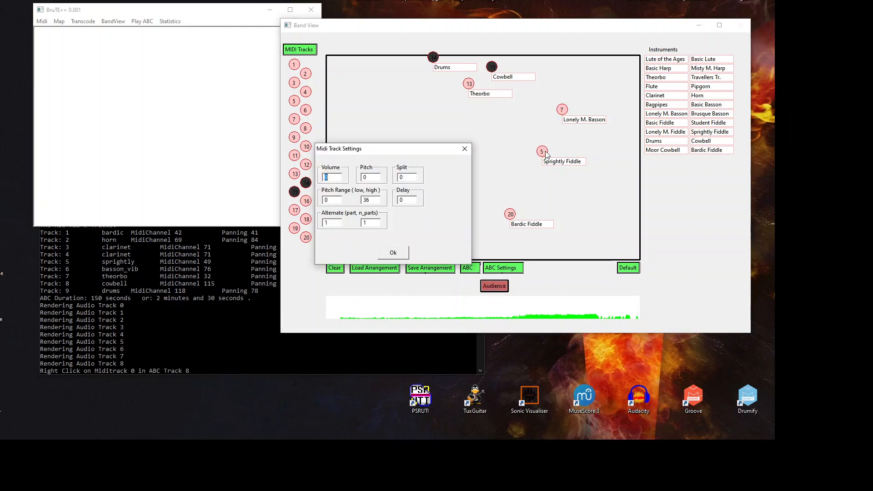
click(393, 253)
click(566, 164)
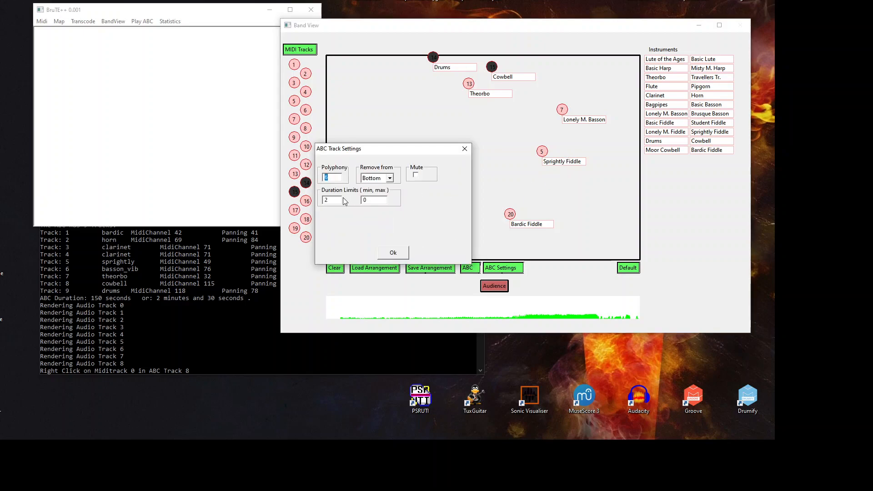
drag(336, 200, 321, 201)
text(5)
click(399, 252)
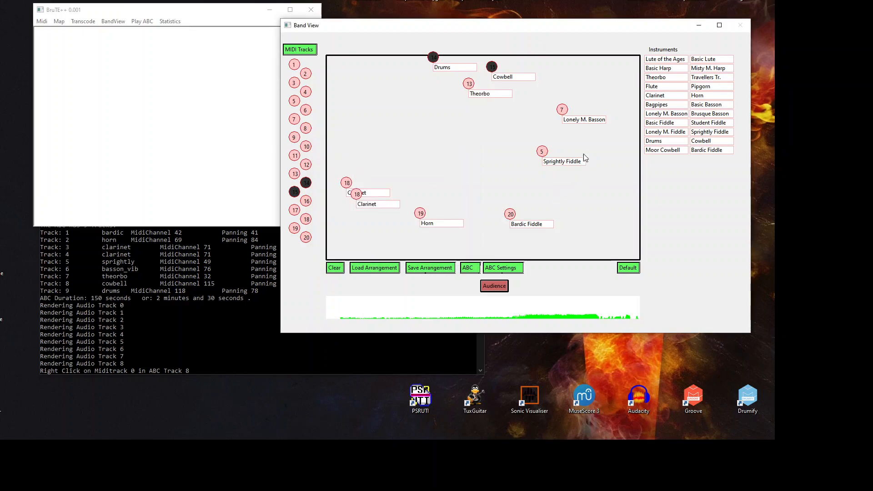
click(491, 287)
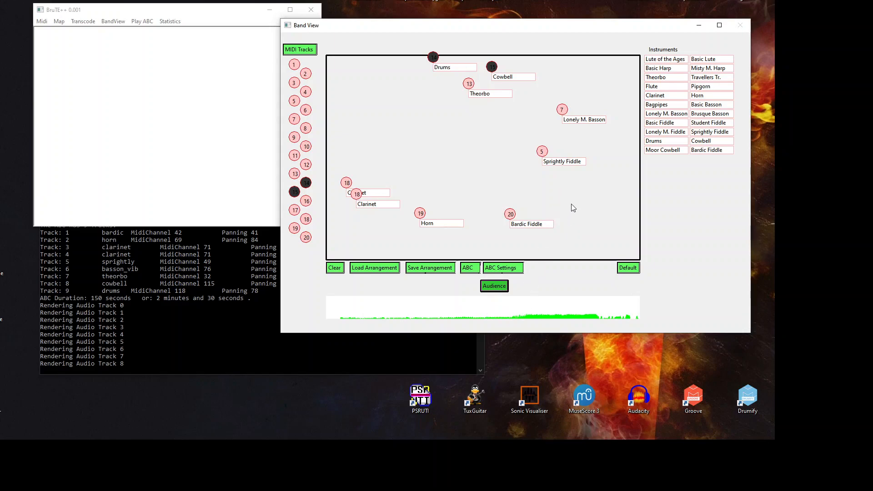
mouse_move(561, 166)
mouse_down()
mouse_move(571, 153)
mouse_move(568, 160)
mouse_up()
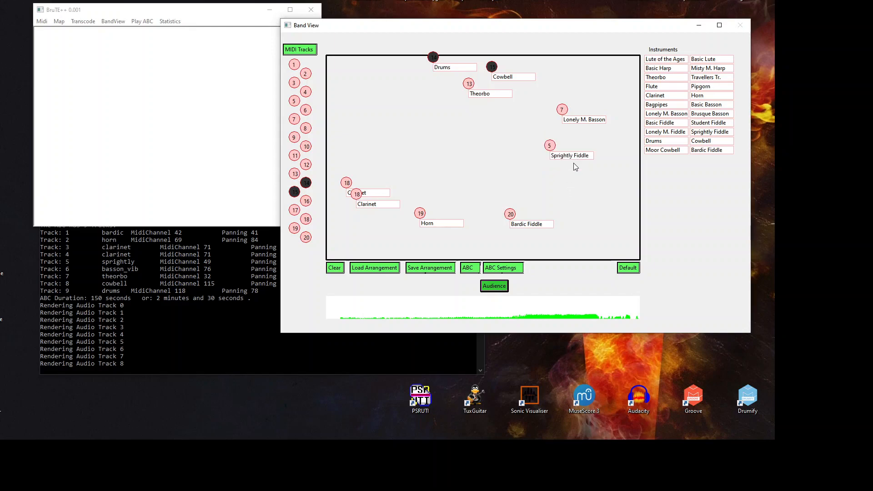
Step: Lower the Sprightly Fiddle's volume to -4 and stop the playback
right_click(551, 146)
text(-)
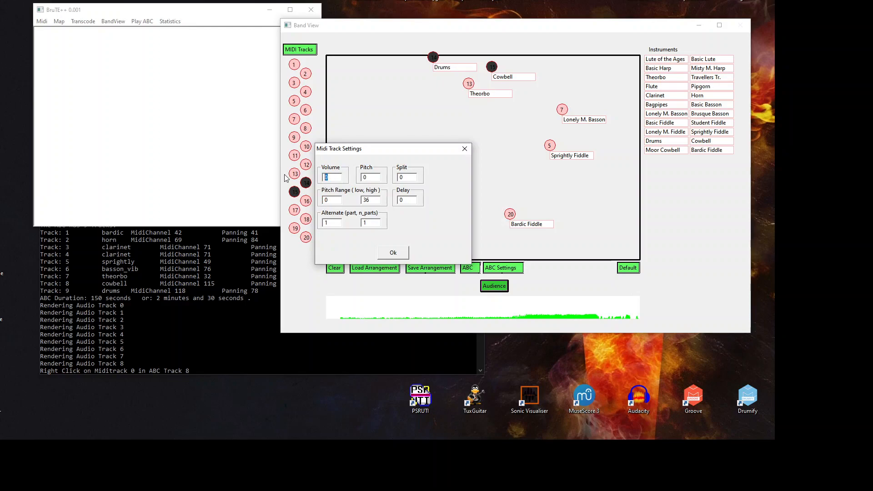
text(4)
click(394, 253)
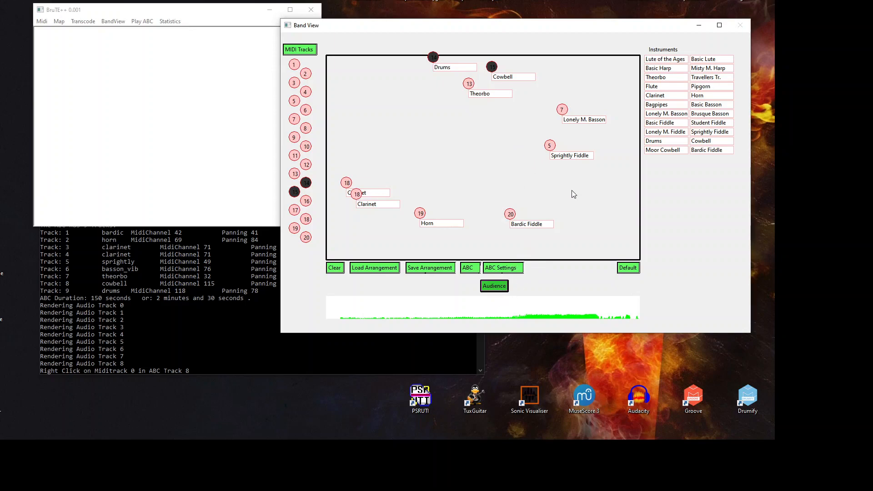
click(495, 288)
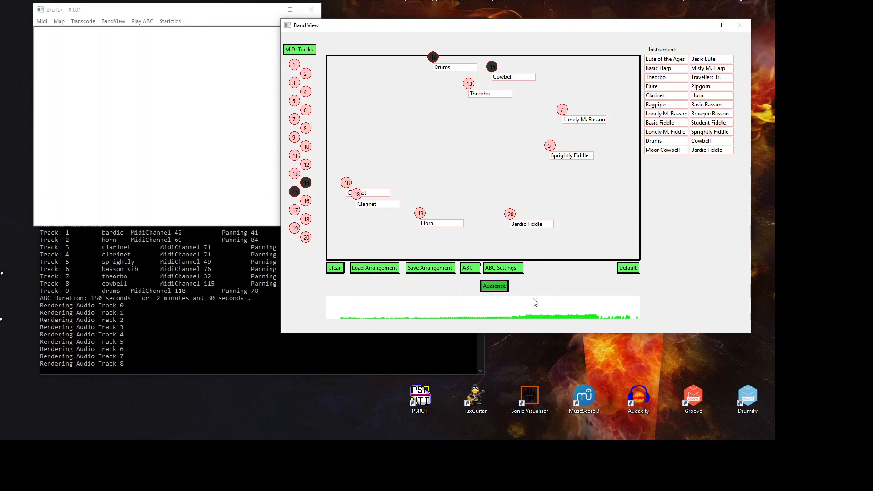
Step: Recheck the fiddle's MIDI settings, then nudge its marker slightly left and down
right_click(555, 146)
click(331, 178)
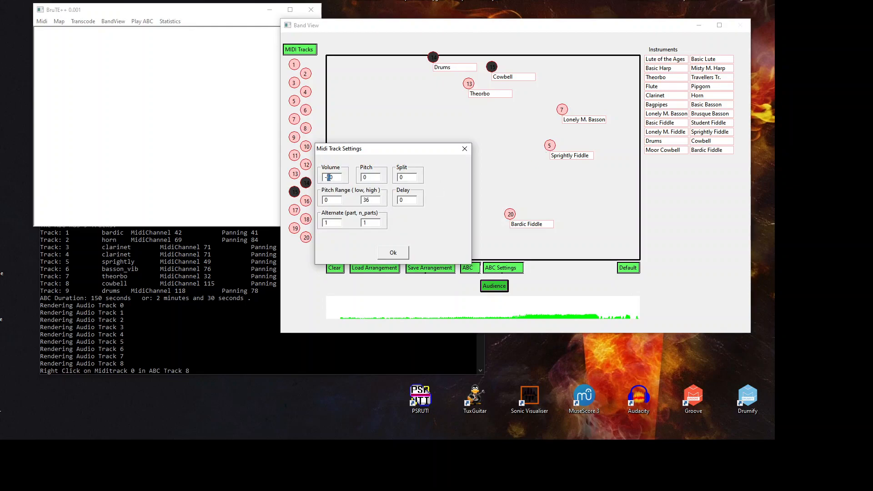
click(393, 252)
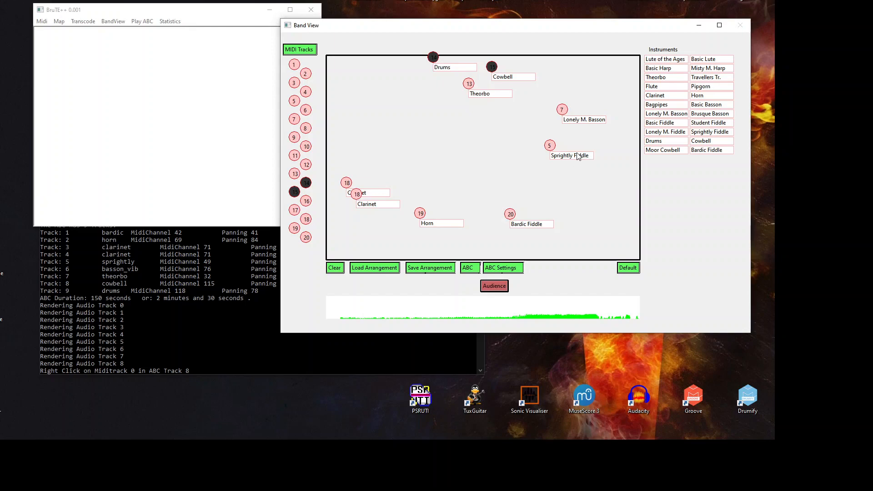
drag(586, 155, 592, 152)
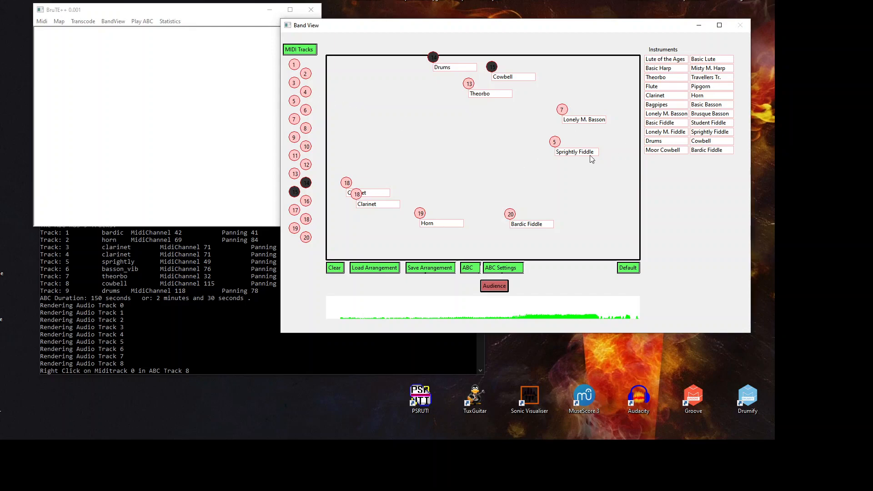
drag(579, 156, 574, 159)
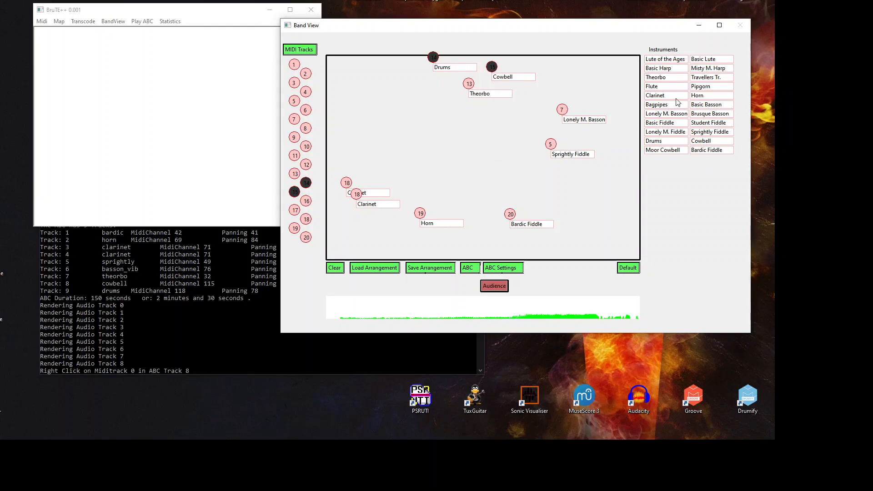
Step: Add another Theorbo player on track 13 at the stage's upper left
drag(670, 81, 416, 84)
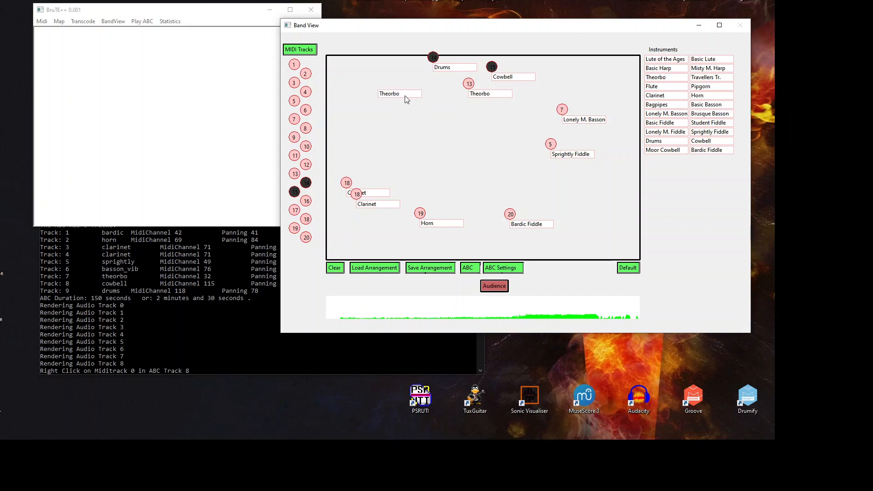
click(295, 174)
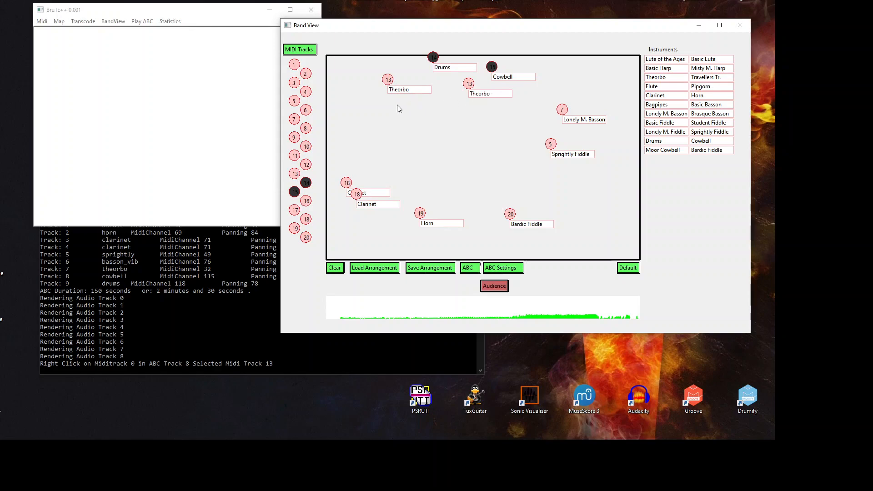
drag(407, 90, 388, 89)
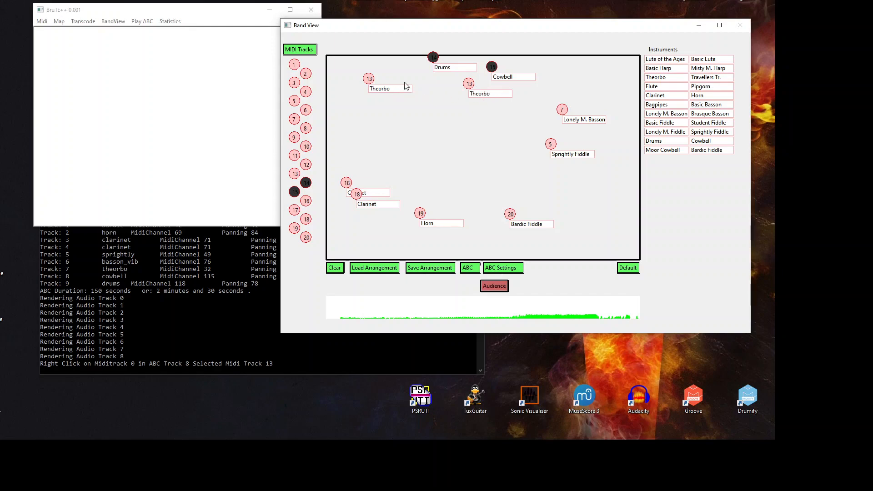
Step: Give the track 13 Theorbo volume -60 and delay 1, then render and play the band
right_click(369, 79)
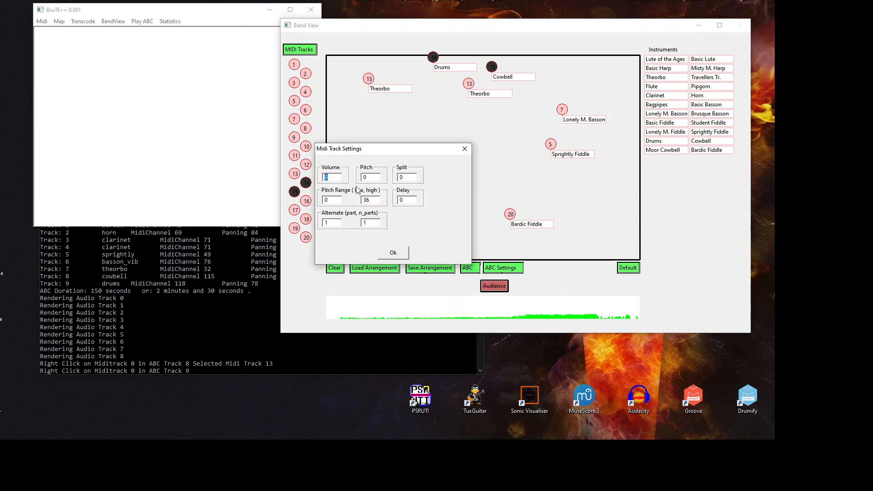
text(-60)
click(407, 199)
text(1)
click(407, 256)
click(500, 289)
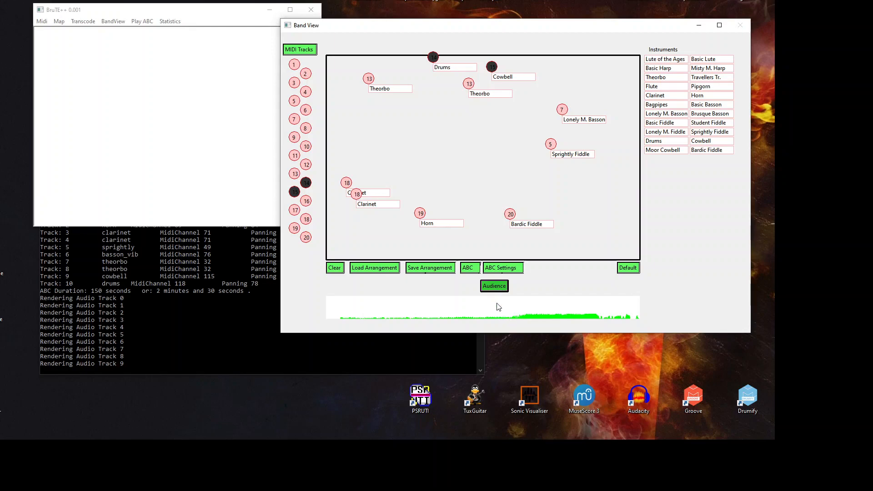
click(500, 287)
Step: Open InTheHallOfTheMountainKing.mid, load its saved arrangement, and render the full band audio
click(304, 49)
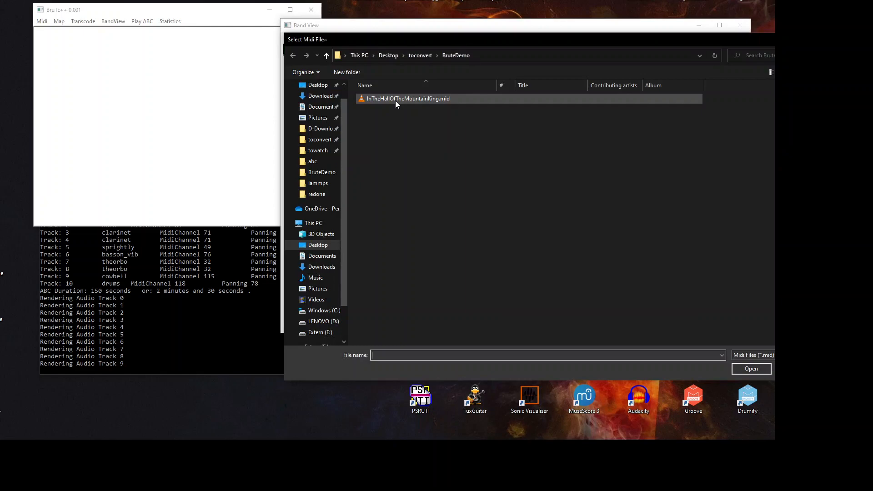
click(419, 97)
double_click(420, 97)
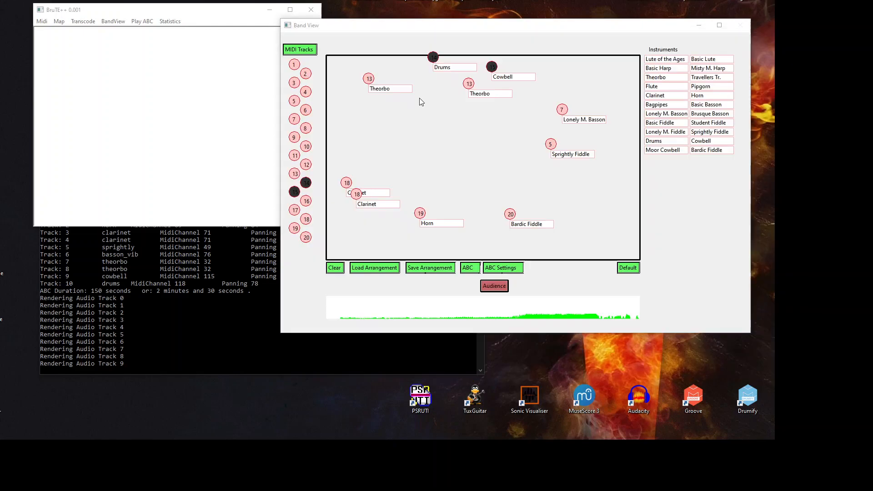
click(372, 269)
double_click(384, 99)
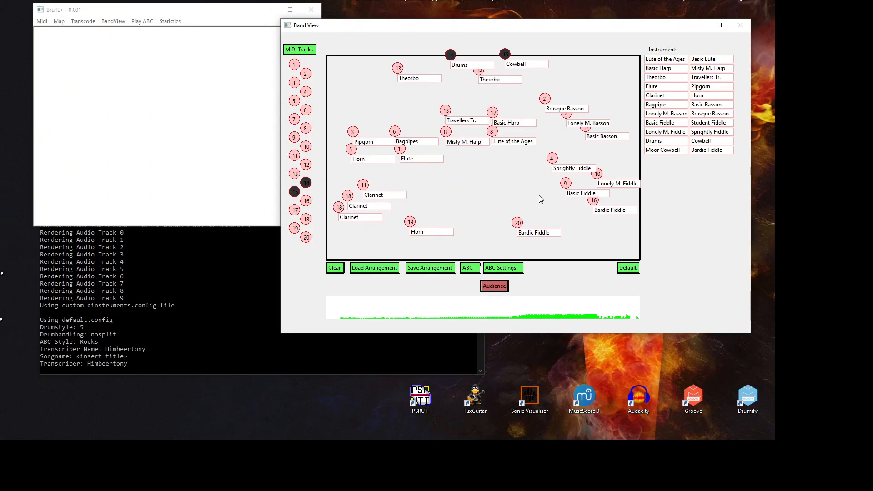
click(500, 286)
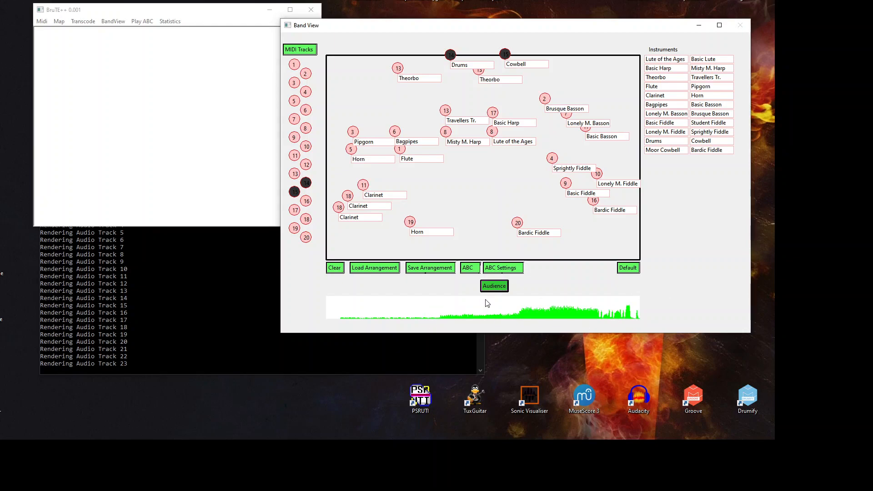
Step: Stop playback, inspect the track 7 player's settings and view track 7's notes
click(498, 287)
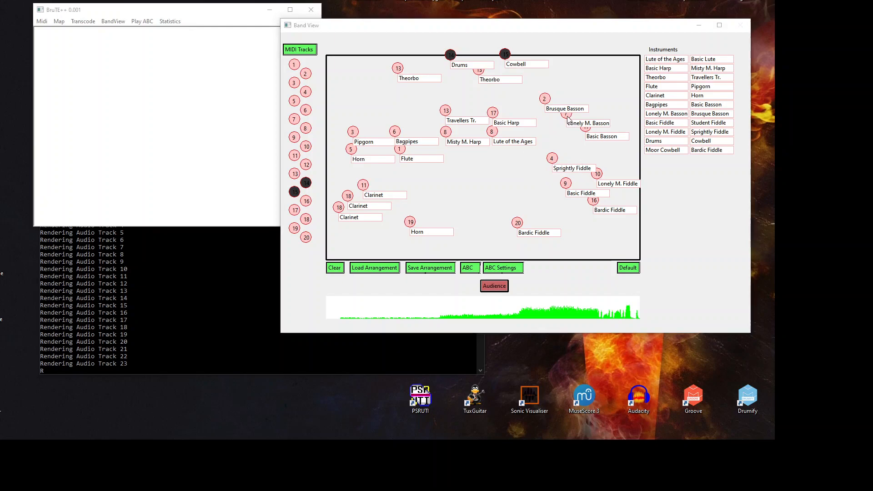
right_click(568, 121)
click(409, 177)
double_click(410, 177)
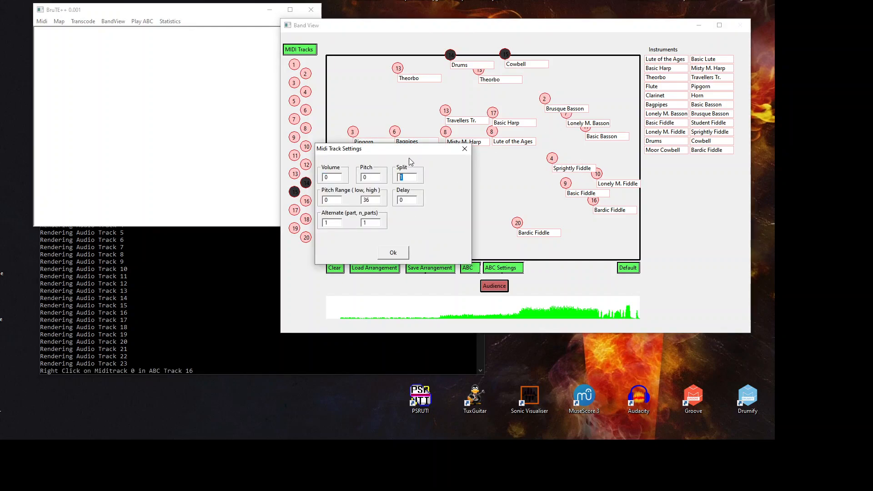
drag(409, 152, 419, 151)
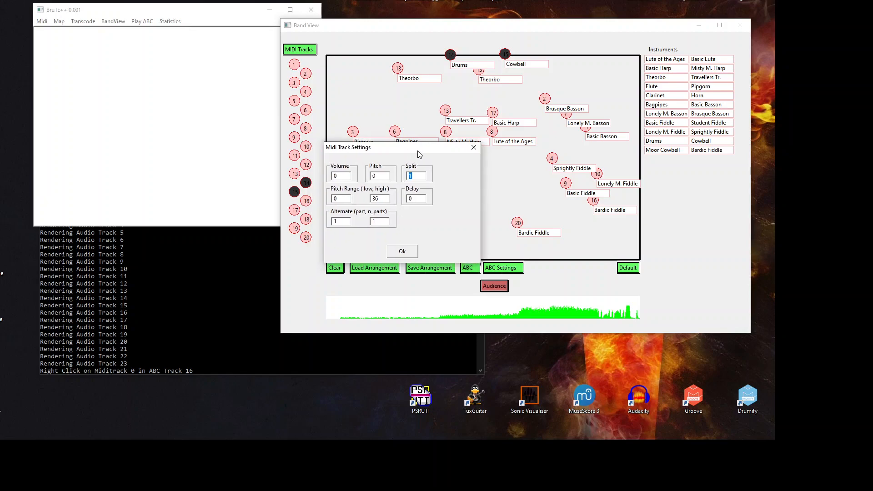
click(473, 147)
click(293, 120)
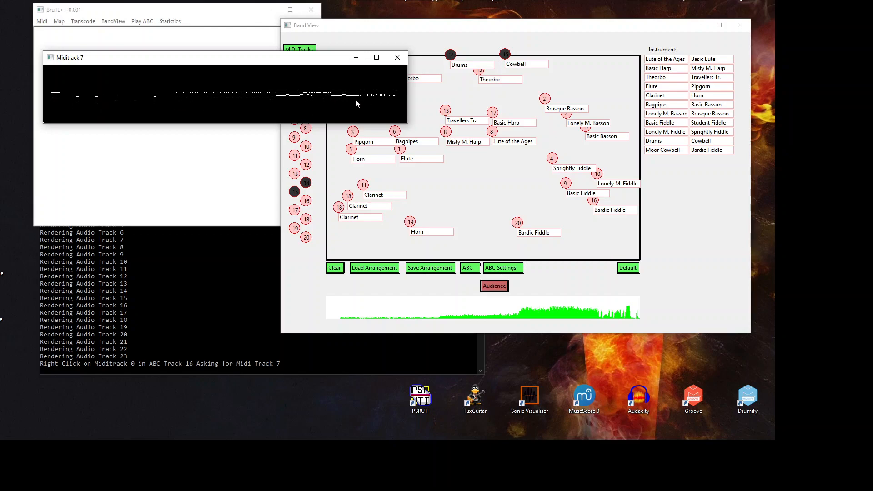
click(397, 57)
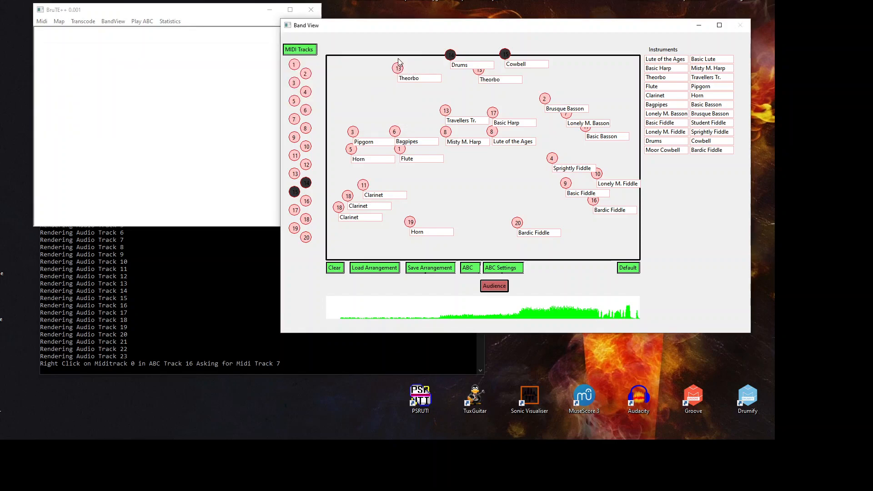
Step: Change the track 7 player's split from 1 to 0 and re-render the band audio
right_click(565, 117)
drag(410, 178, 392, 181)
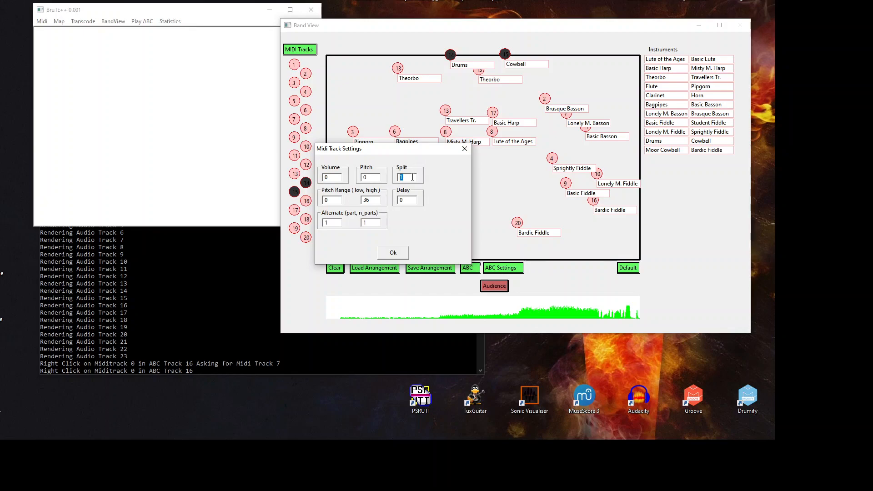
text(0)
click(394, 254)
click(501, 289)
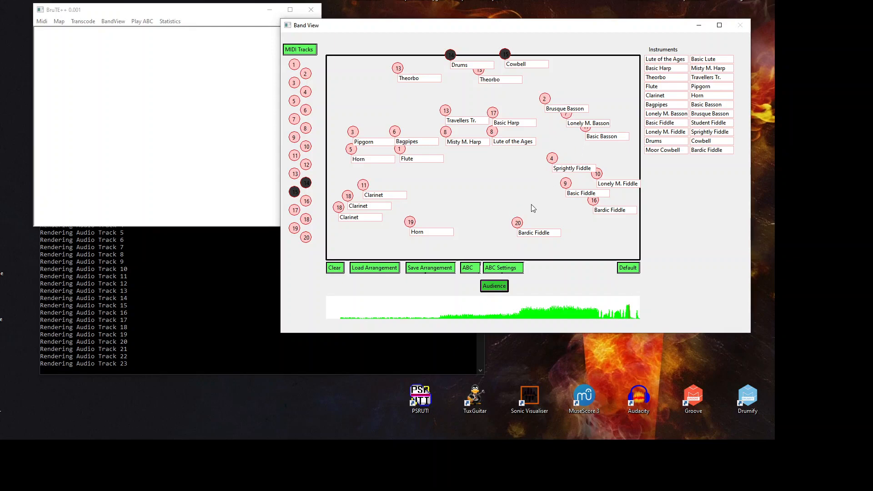
click(493, 287)
Step: Inspect the settings of the track 19 and track 20 players without changes
right_click(411, 223)
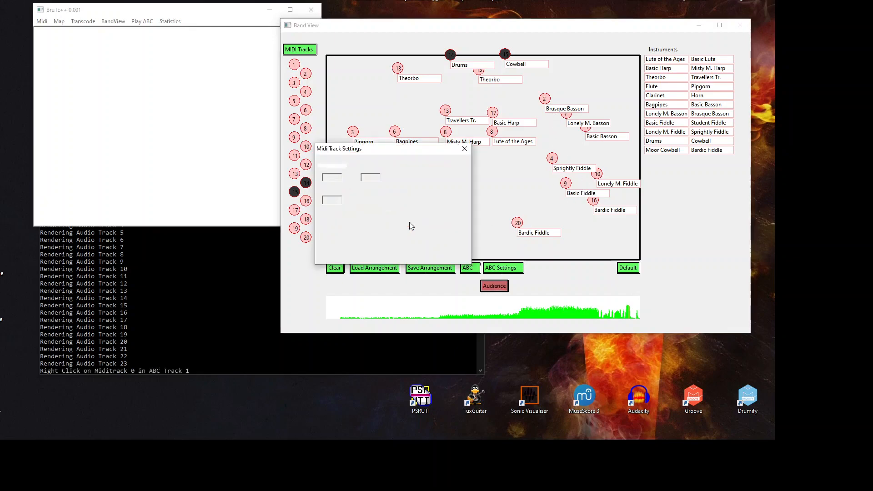
click(464, 149)
right_click(517, 222)
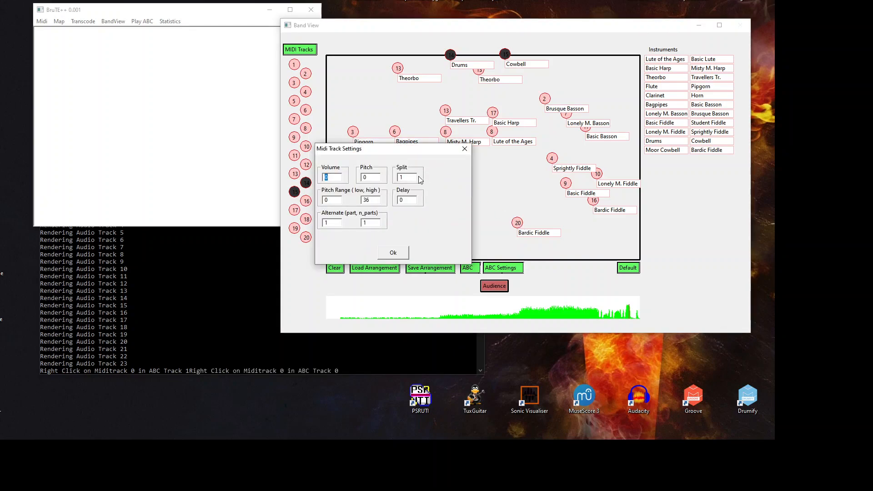
click(464, 149)
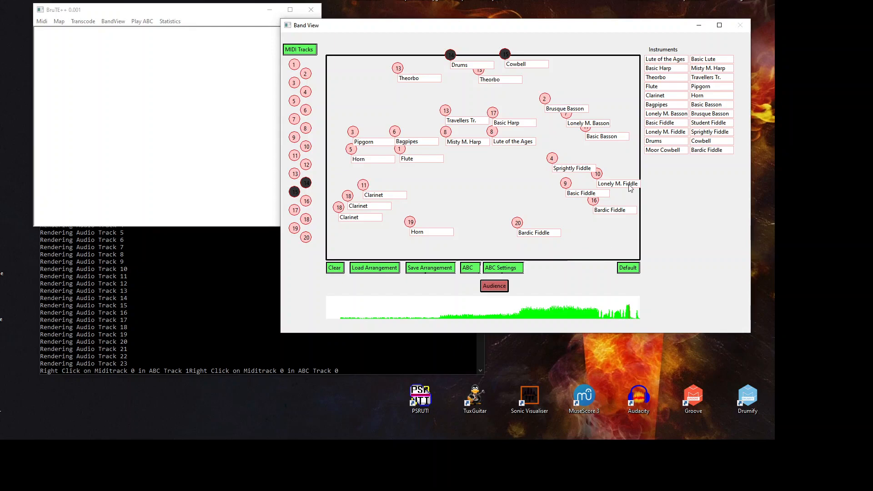
click(500, 288)
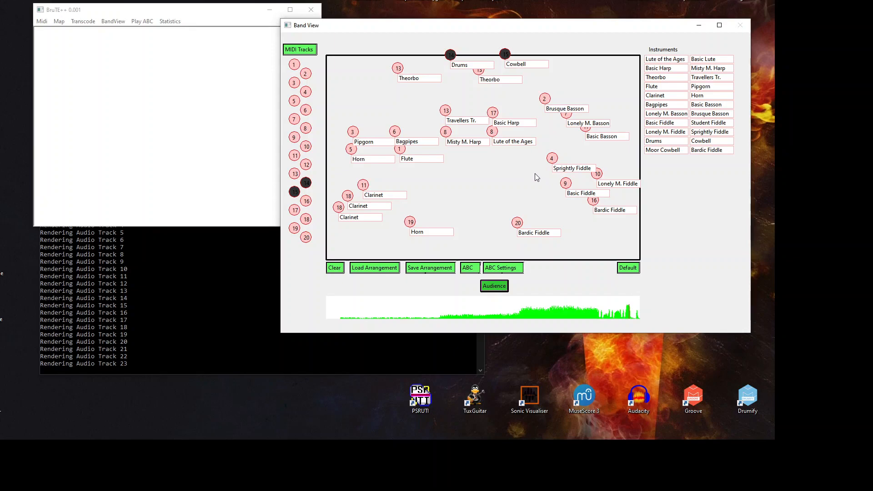
click(495, 287)
right_click(447, 133)
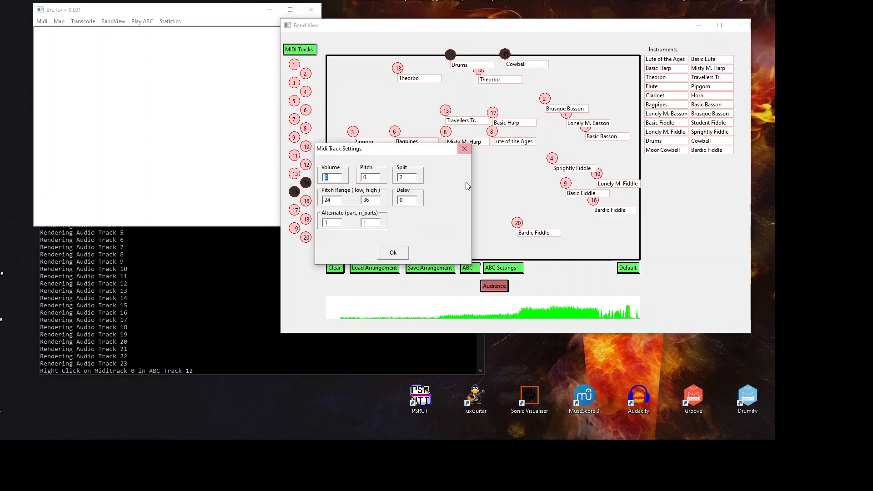
drag(334, 200, 366, 201)
click(399, 253)
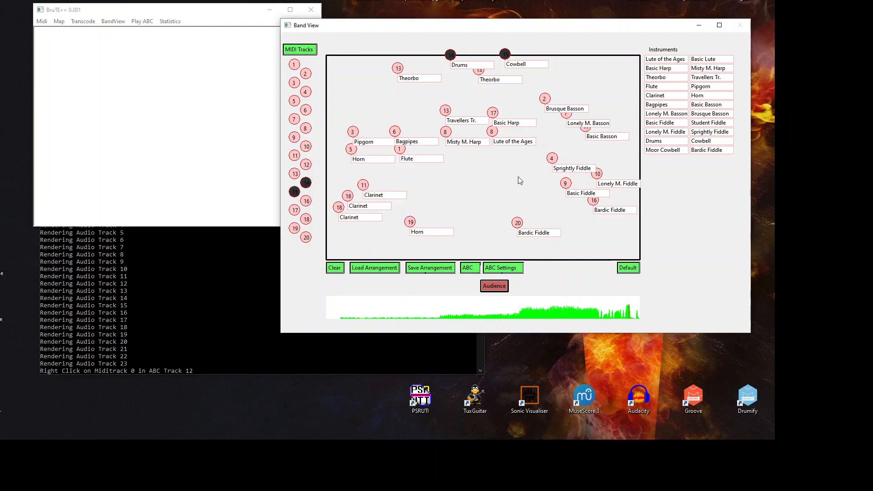
right_click(494, 114)
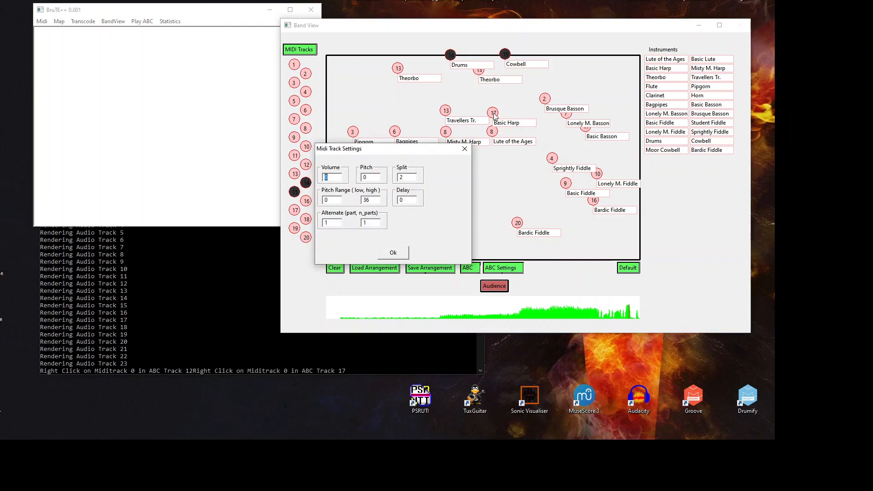
click(394, 254)
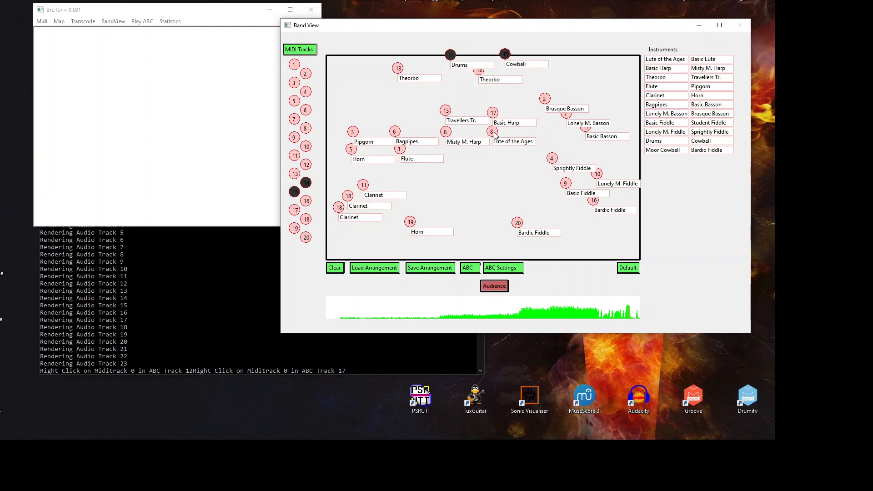
Step: Review track 8's notes and the Lute of the Ages settings, then apply pitch range 24–36 on the Misty M. Harp
click(306, 127)
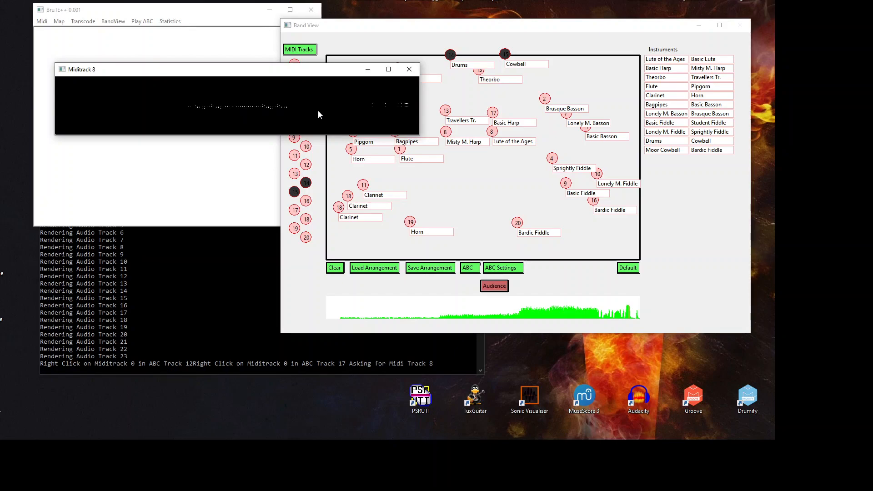
click(410, 70)
right_click(495, 133)
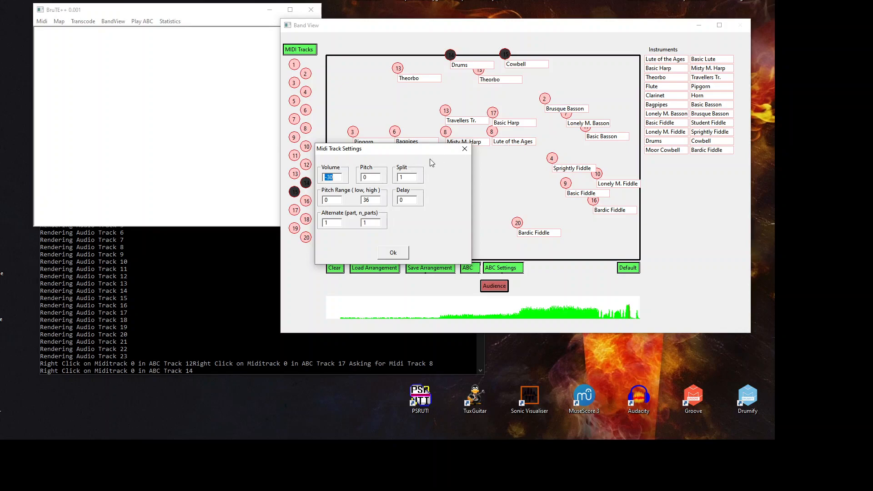
click(465, 150)
right_click(447, 133)
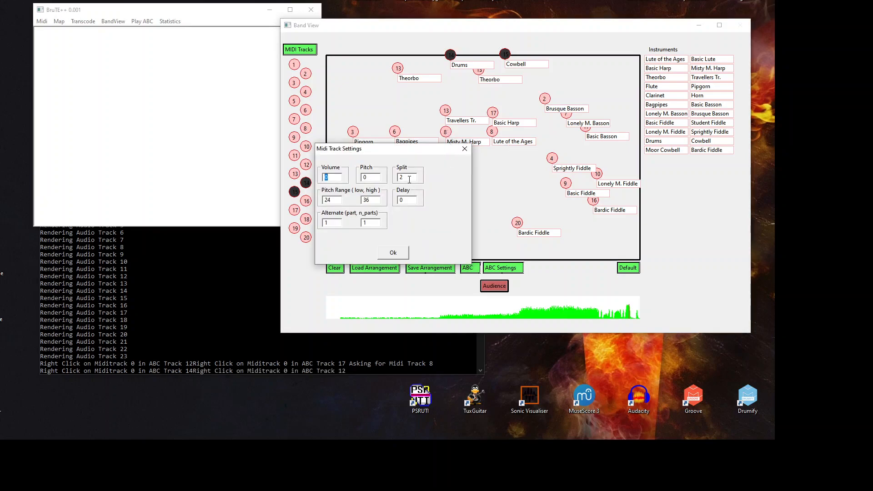
drag(413, 150, 449, 156)
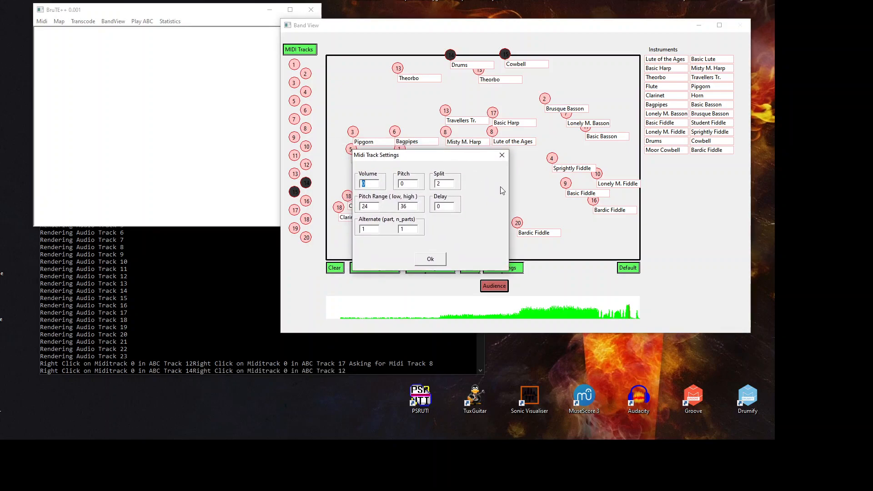
click(427, 260)
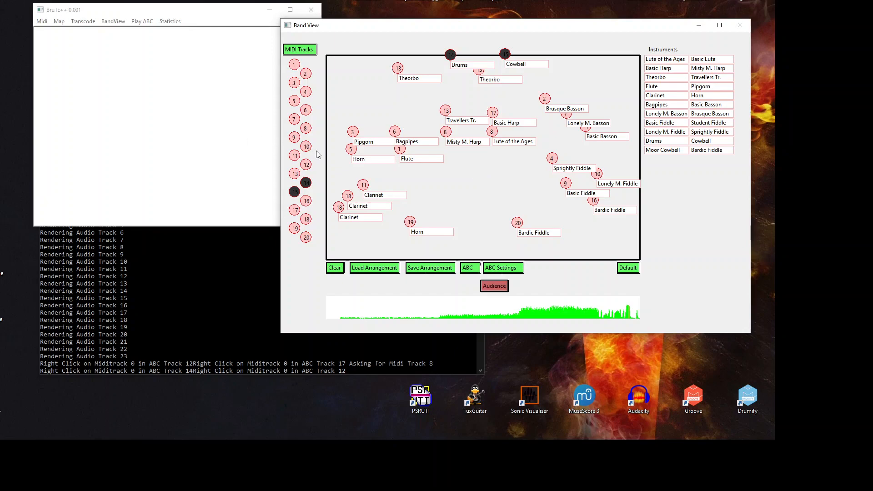
Step: Poll the band arrangement into the main window's text map
click(150, 118)
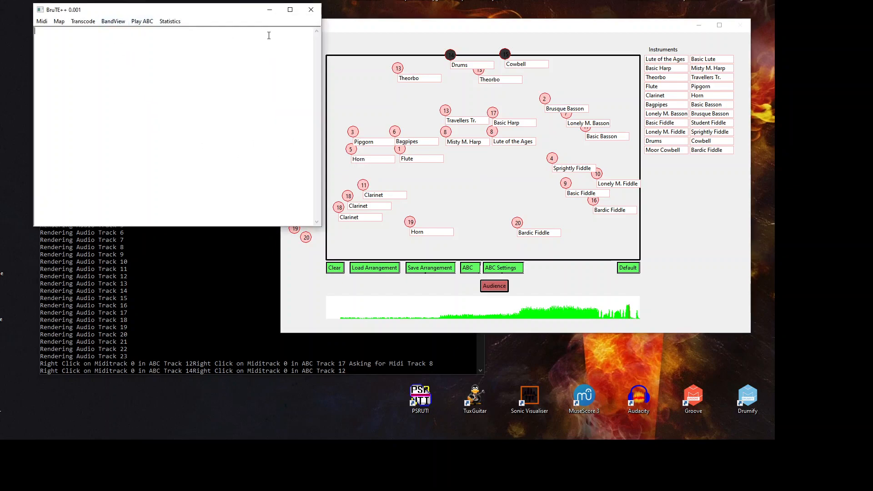
click(393, 32)
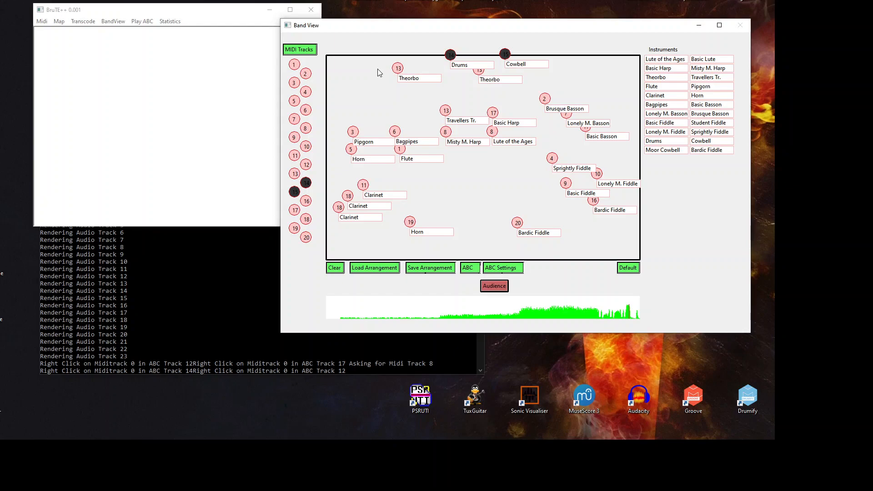
click(162, 92)
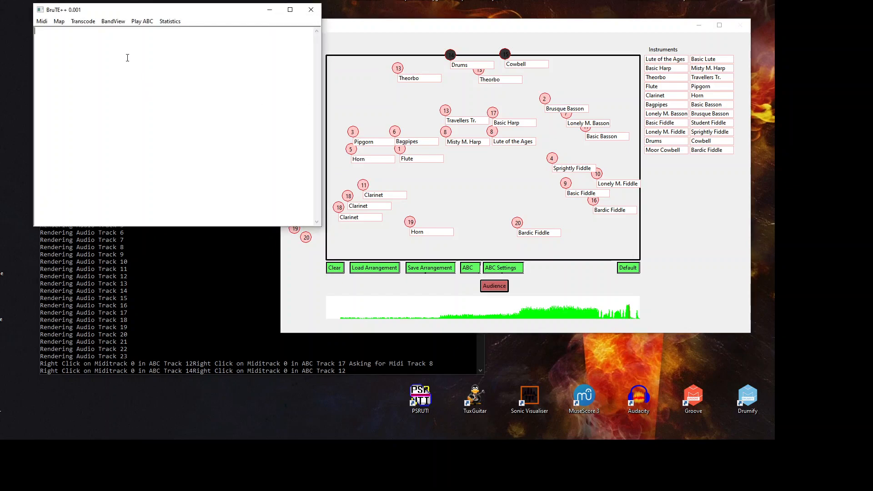
click(118, 23)
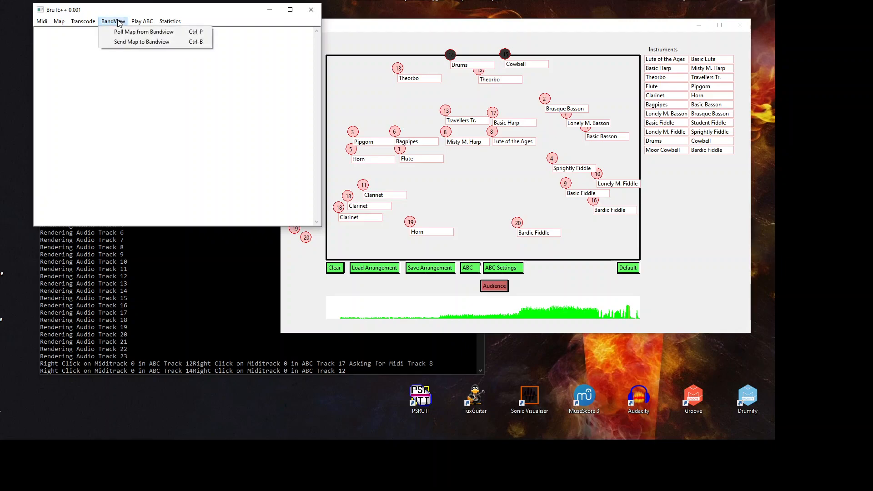
click(146, 33)
drag(318, 43, 491, 170)
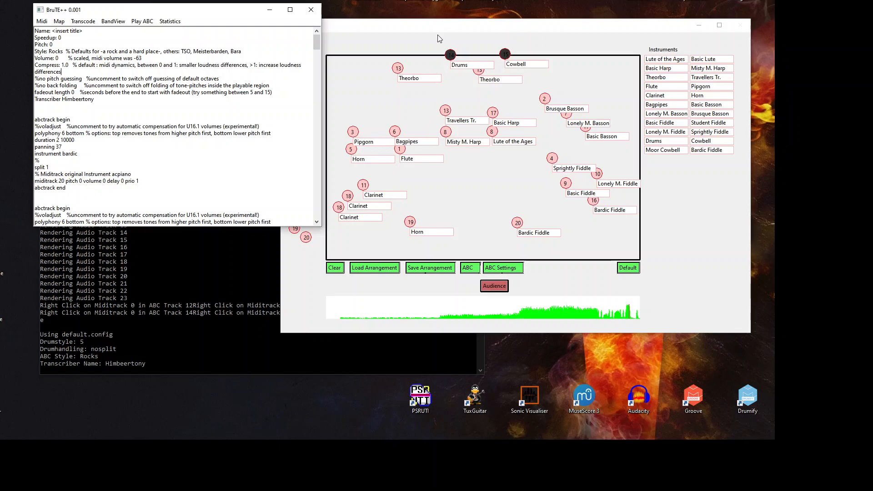
Step: Set the text map's Name: line to HMK
click(219, 114)
drag(52, 31, 112, 30)
text(M)
key(BackSpace)
text(HMK)
Step: Replace the transcriber name in the header with a different name
drag(63, 99, 111, 99)
text(Bri)
drag(318, 42, 316, 64)
scroll(136, 98, up, 6)
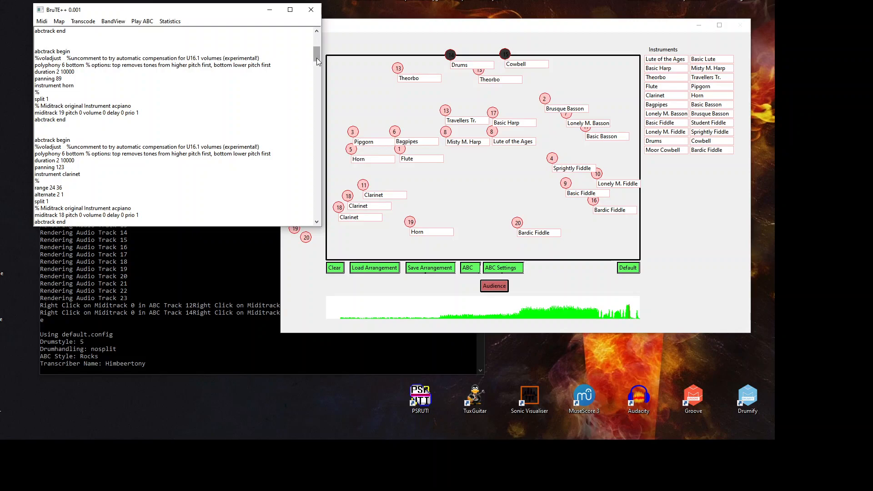
scroll(316, 59, up, 4)
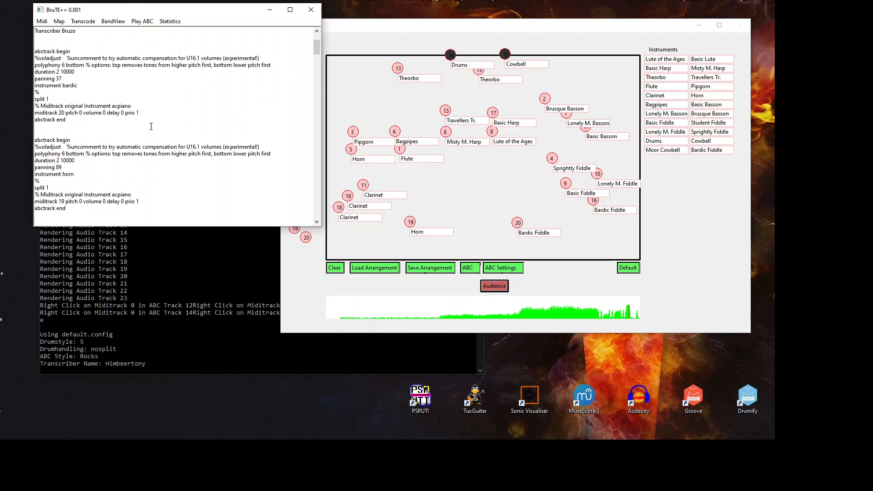
scroll(318, 42, up, 3)
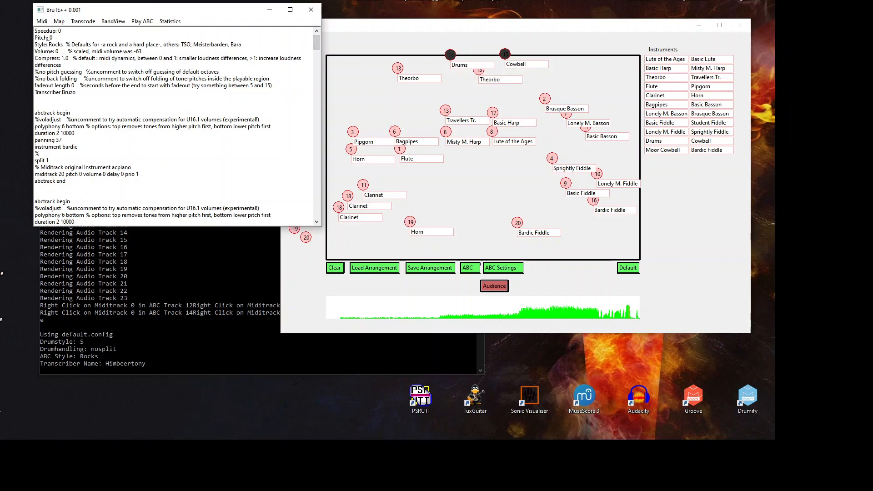
Step: Look over the Style line's options TSO, Meisterbarden and Bara
click(63, 44)
drag(181, 44, 191, 45)
mouse_move(229, 45)
mouse_down()
mouse_move(198, 44)
mouse_move(230, 45)
mouse_up()
click(197, 44)
scroll(316, 41, up, 1)
scroll(318, 42, down, 2)
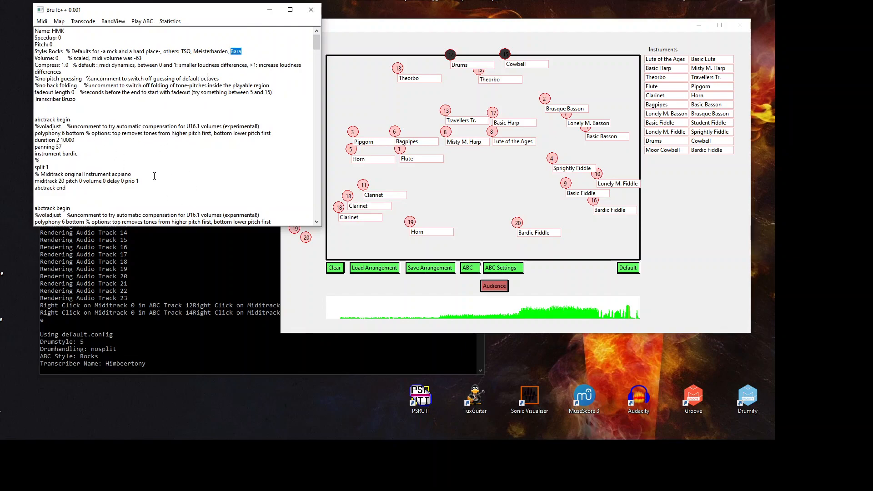
Step: Define test.abc as the ABC output file
click(84, 21)
click(108, 32)
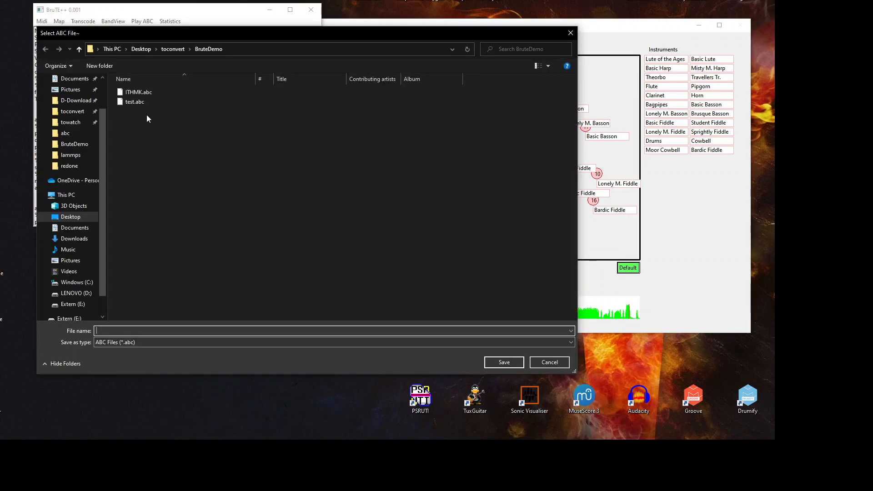
click(132, 101)
click(509, 362)
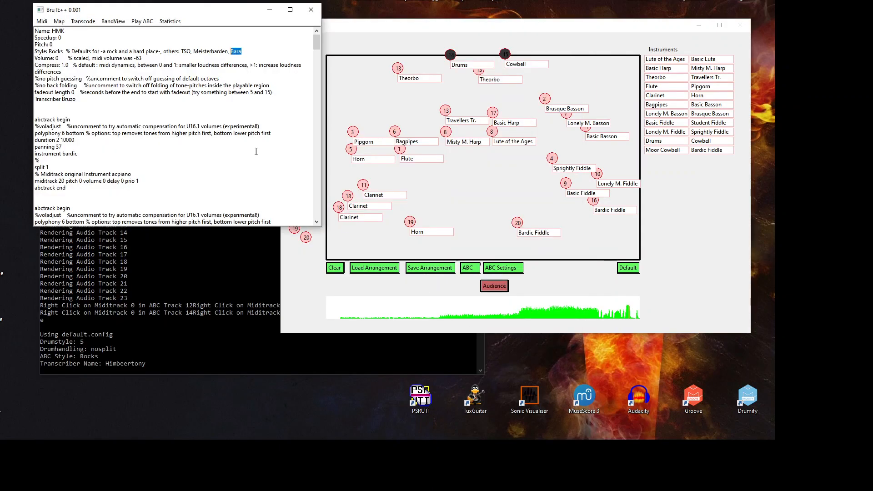
Step: Transcode the arrangement to ABC and check the per-track Corr Level results in the console
click(85, 21)
click(101, 44)
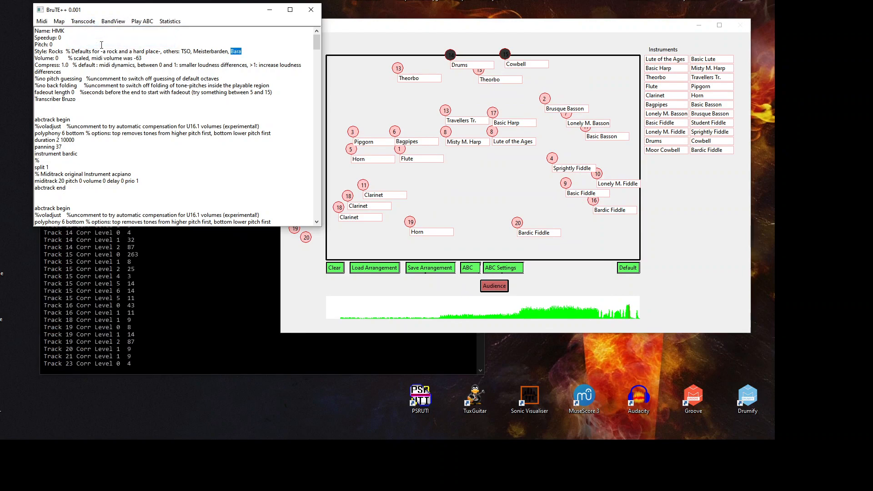
click(195, 318)
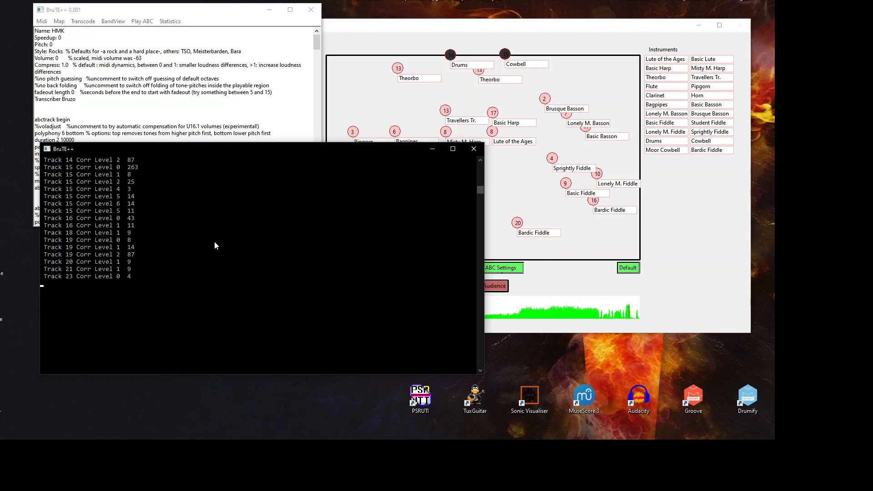
scroll(217, 241, up, 2)
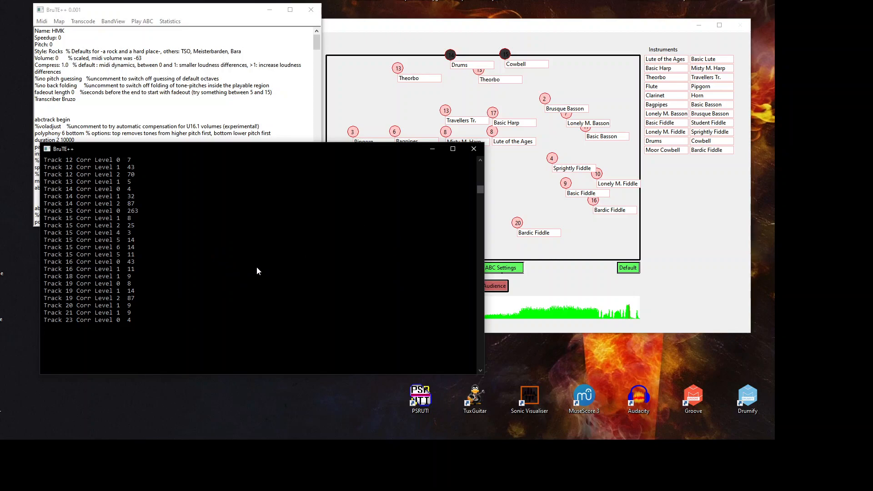
scroll(265, 259, down, 2)
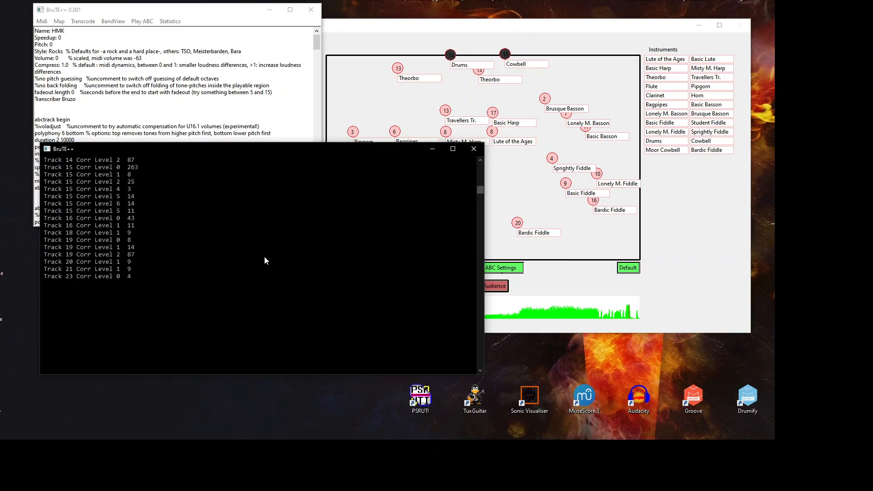
click(181, 92)
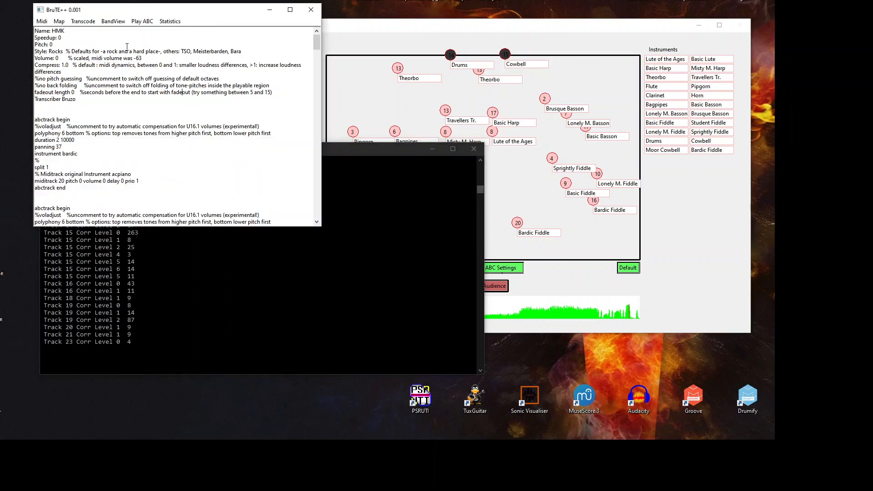
Step: Open test.abc from the ABC output file chooser in Notepad
click(83, 21)
click(95, 32)
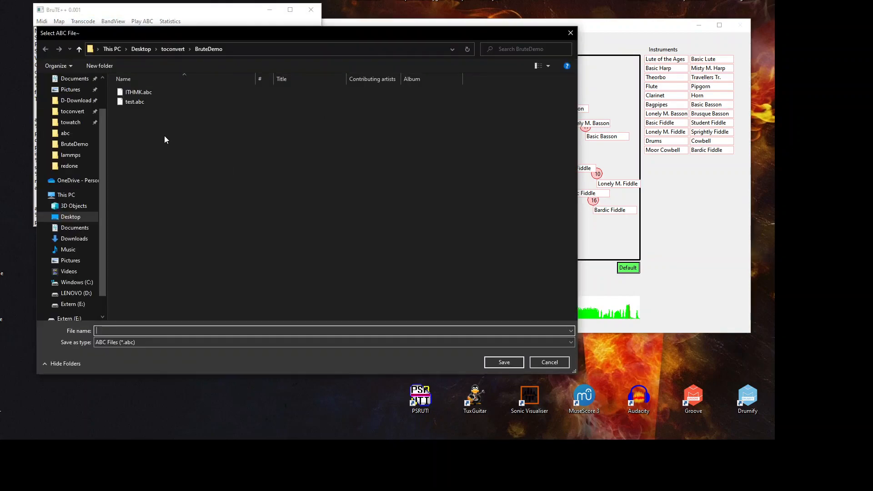
click(136, 101)
right_click(136, 101)
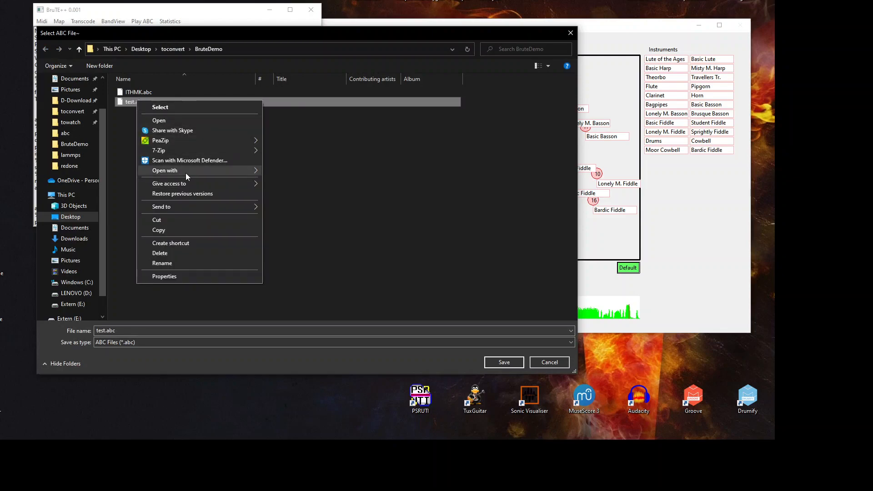
mouse_move(186, 172)
click(292, 172)
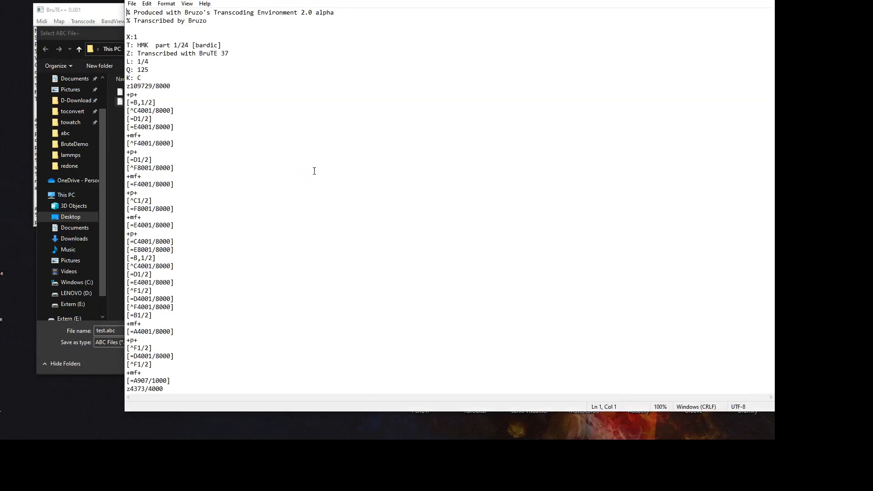
drag(312, 0, 195, 0)
Step: Review the test.abc header lines X:1 through K: C
click(132, 57)
drag(9, 33, 57, 74)
click(57, 74)
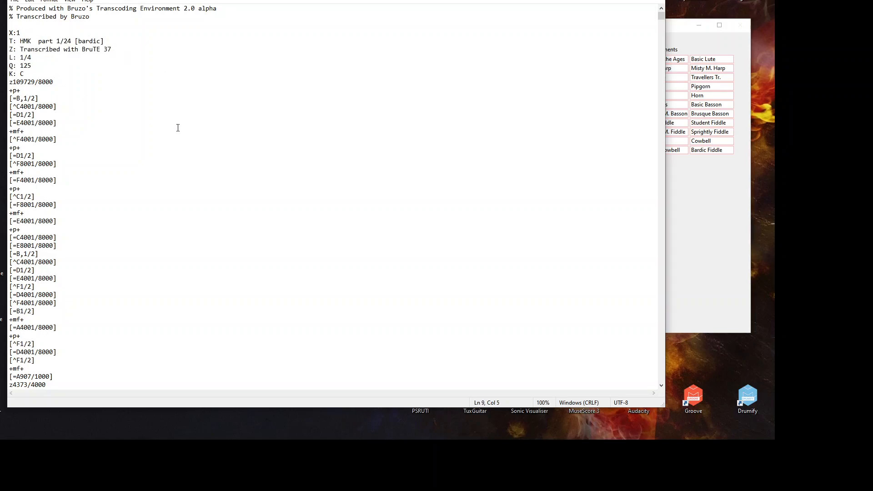
mouse_move(660, 18)
mouse_down()
mouse_move(661, 51)
mouse_move(661, 15)
mouse_up()
Step: Inspect the L: 1/4 and Q: 125 lines and the note lines, then close Notepad
click(209, 66)
drag(32, 66, 9, 58)
click(41, 71)
click(41, 61)
click(42, 64)
click(88, 163)
click(655, 0)
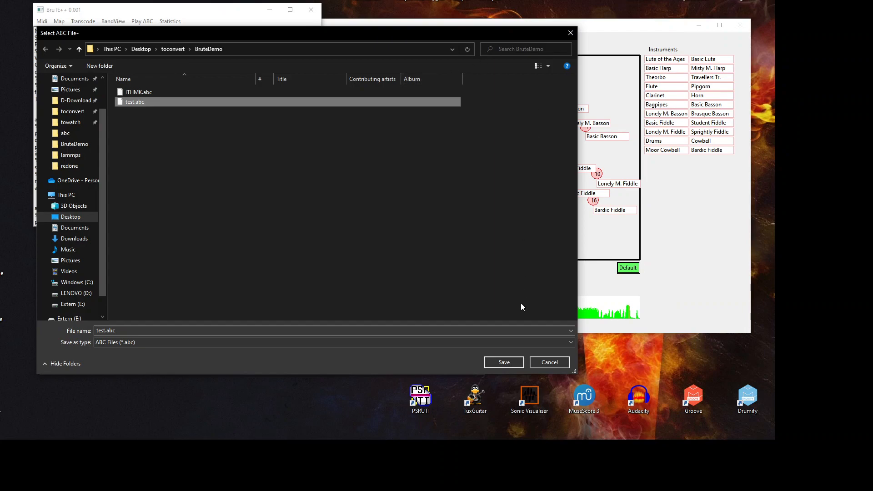
Step: Cancel the Select ABC File dialog and return to the Band View's full-band stage
click(552, 362)
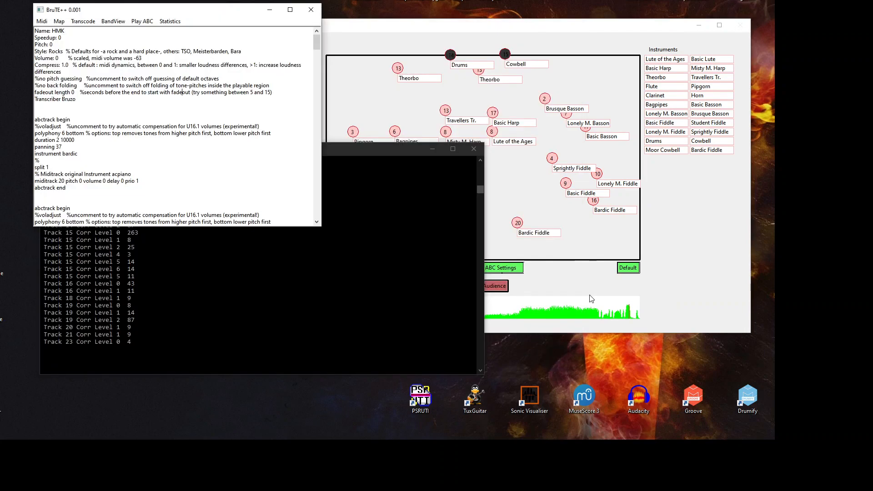
click(676, 224)
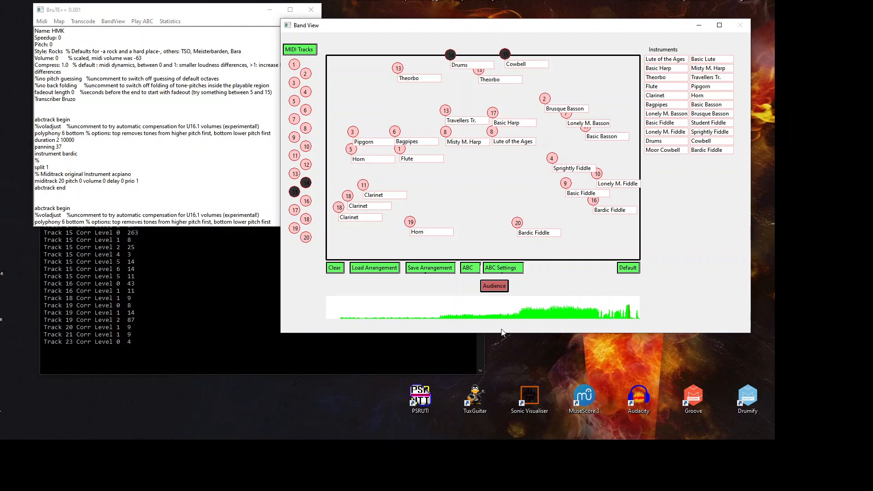
click(421, 448)
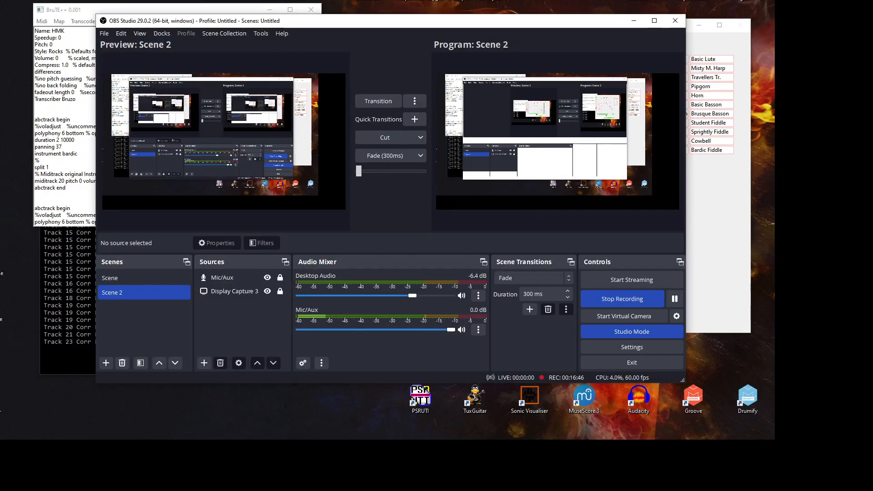